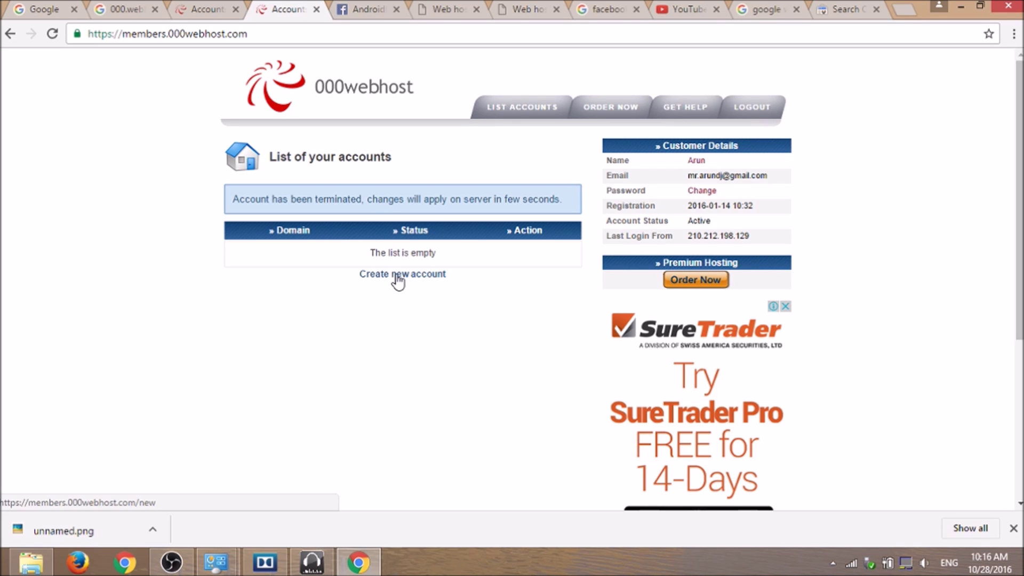
# Start ordering a new free hosting account from the empty accounts list.
pyautogui.click(396, 274)
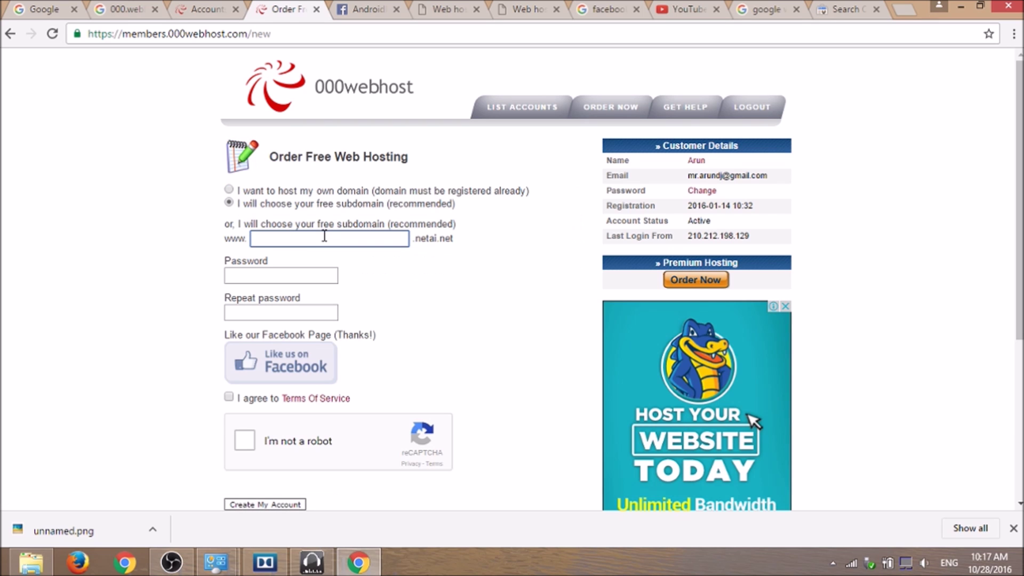
pyautogui.write('yt')
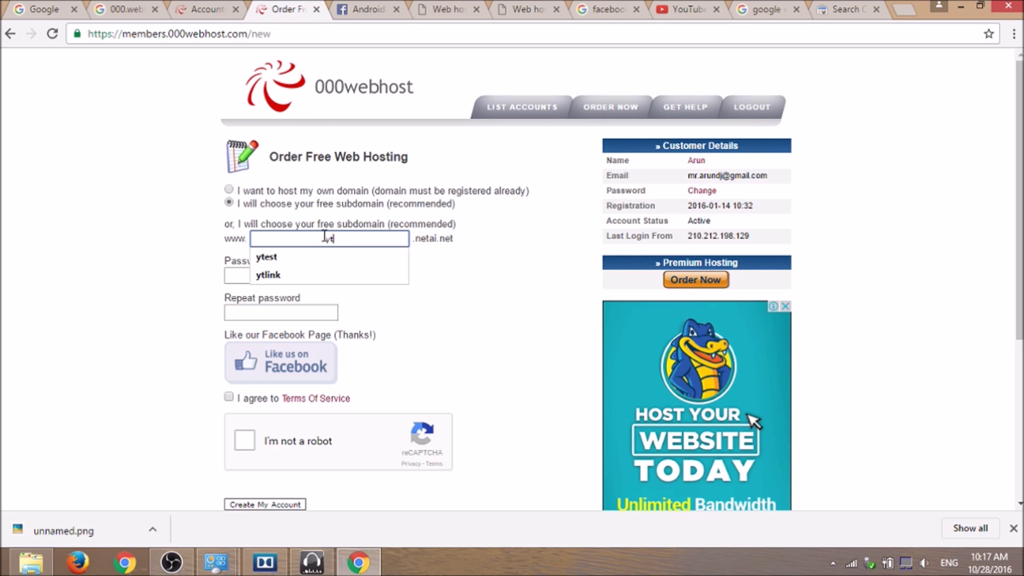
pyautogui.write('l')
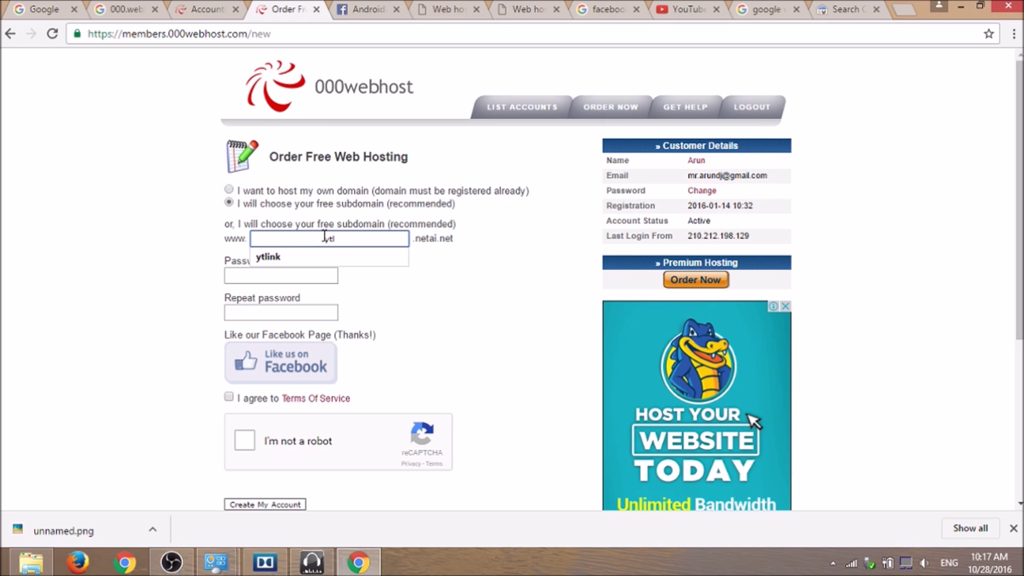
pyautogui.write('ink')
pyautogui.write('1')
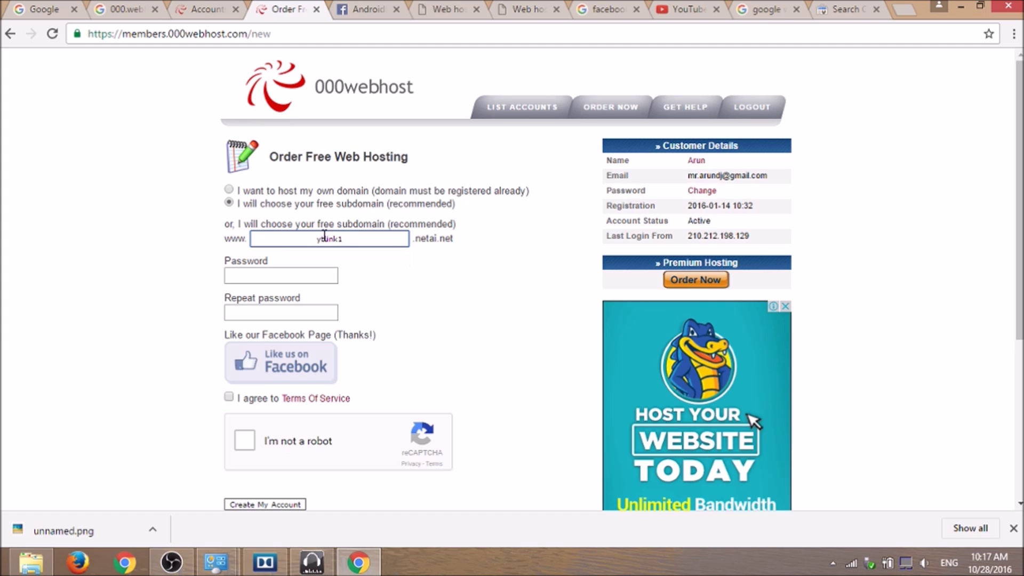
# Create the ytlink1 account with password set twice, terms agreed and reCAPTCHA passed.
pyautogui.click(275, 276)
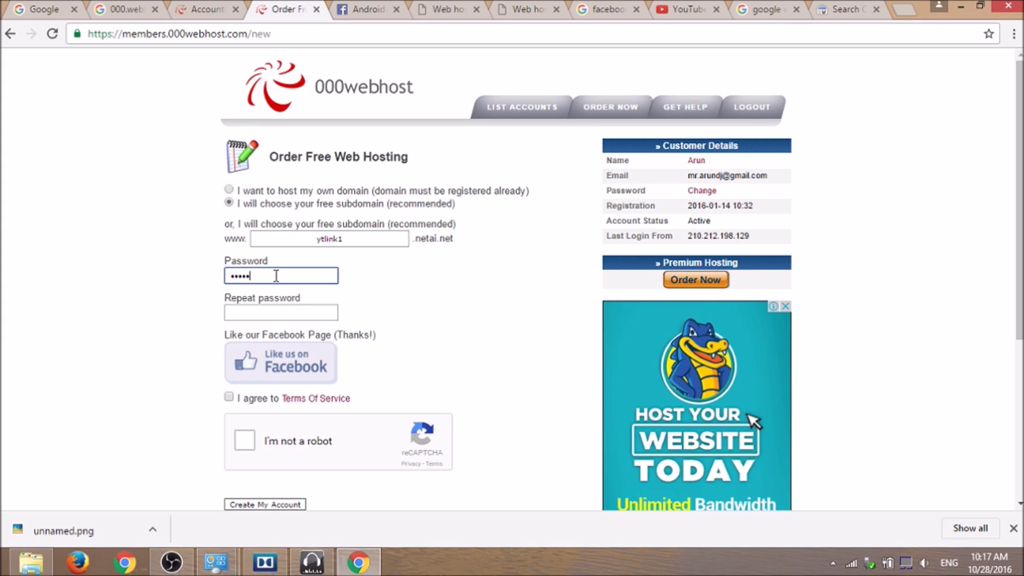
pyautogui.press('Tab')
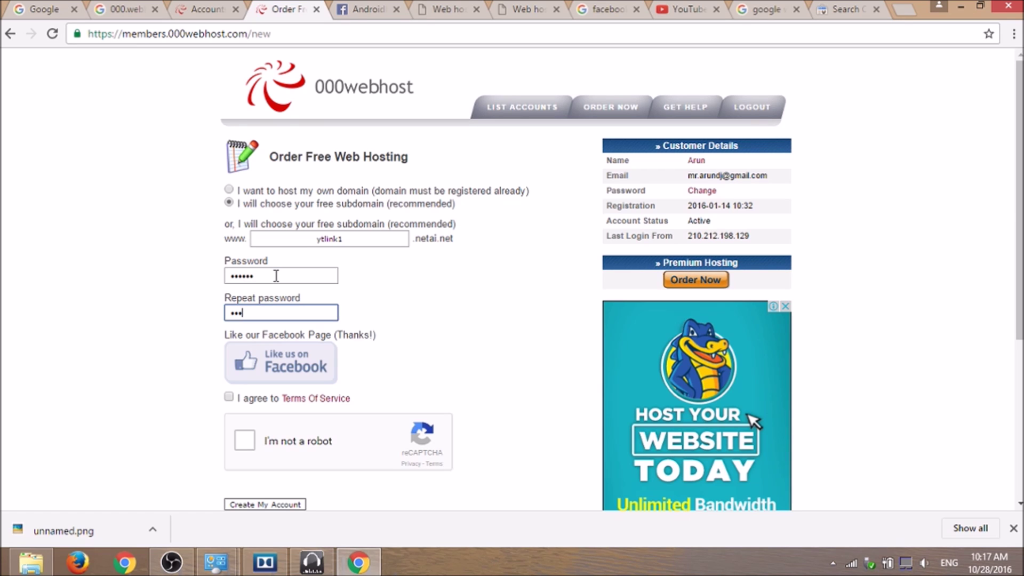
pyautogui.click(230, 397)
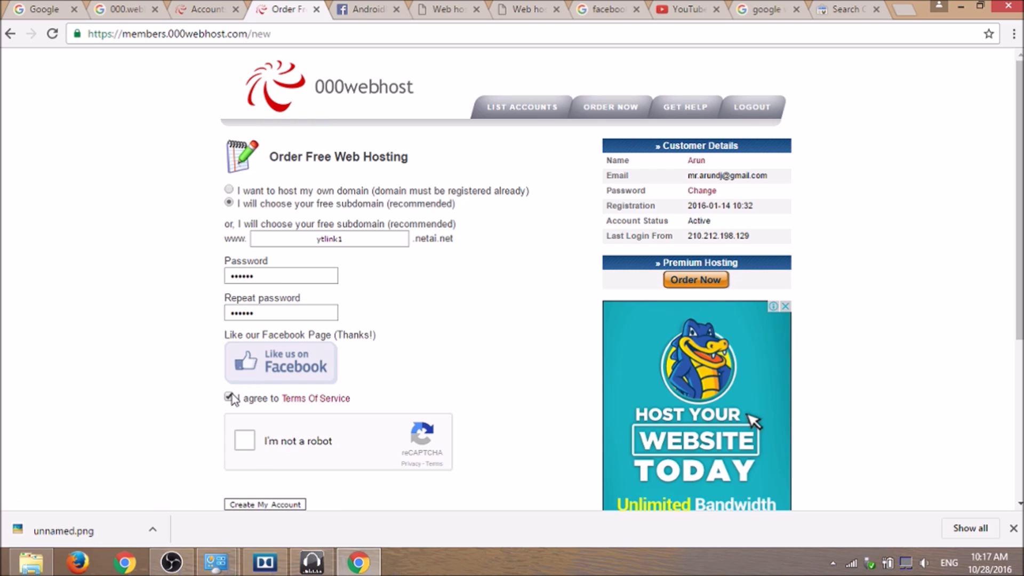
pyautogui.click(247, 441)
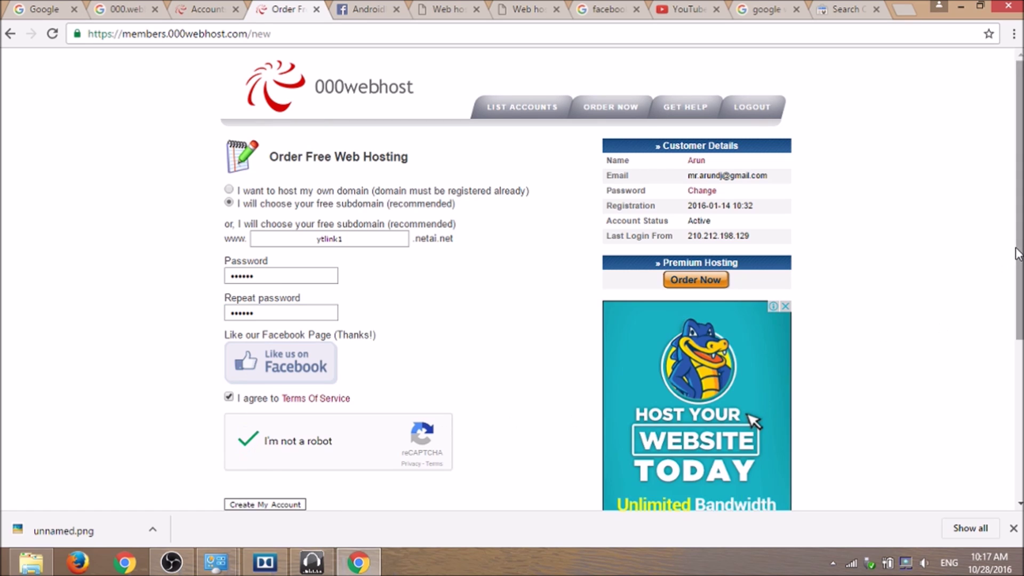
pyautogui.scroll(-2, 1018, 253)
pyautogui.click(249, 357)
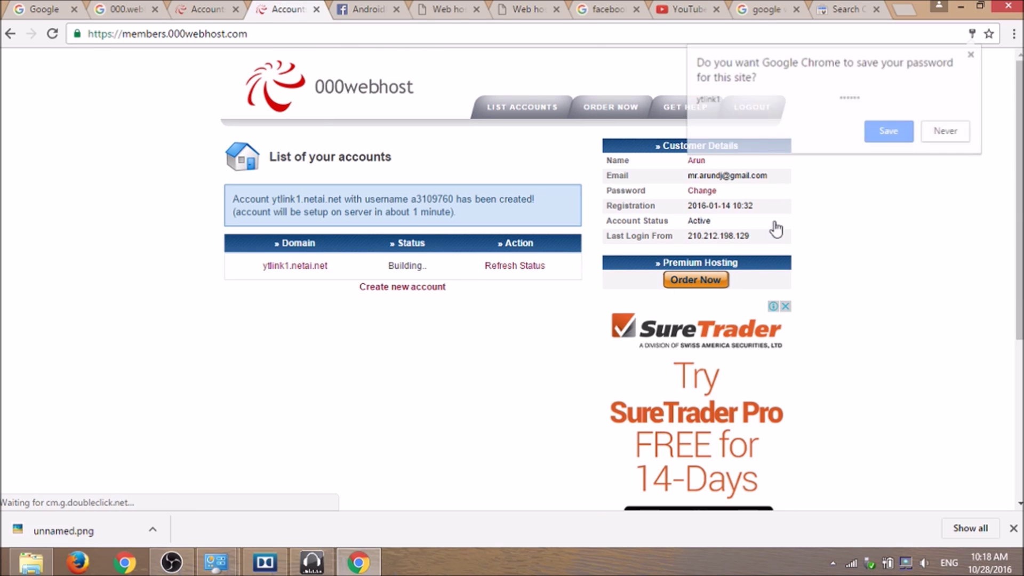
# Refresh the account status, enter the ytlink1.netai.net control panel and reach its Redirects page.
pyautogui.click(506, 268)
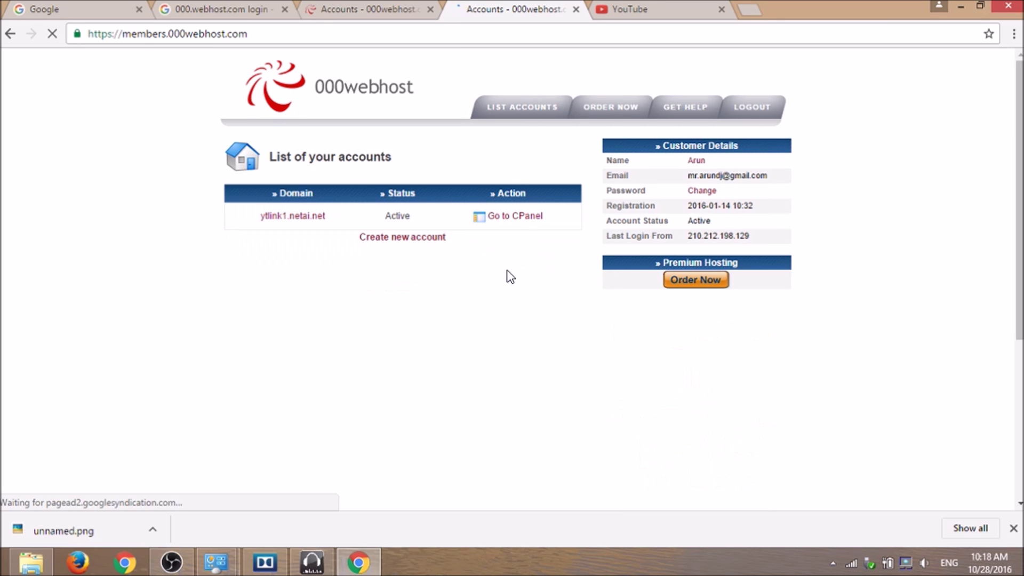
pyautogui.click(517, 222)
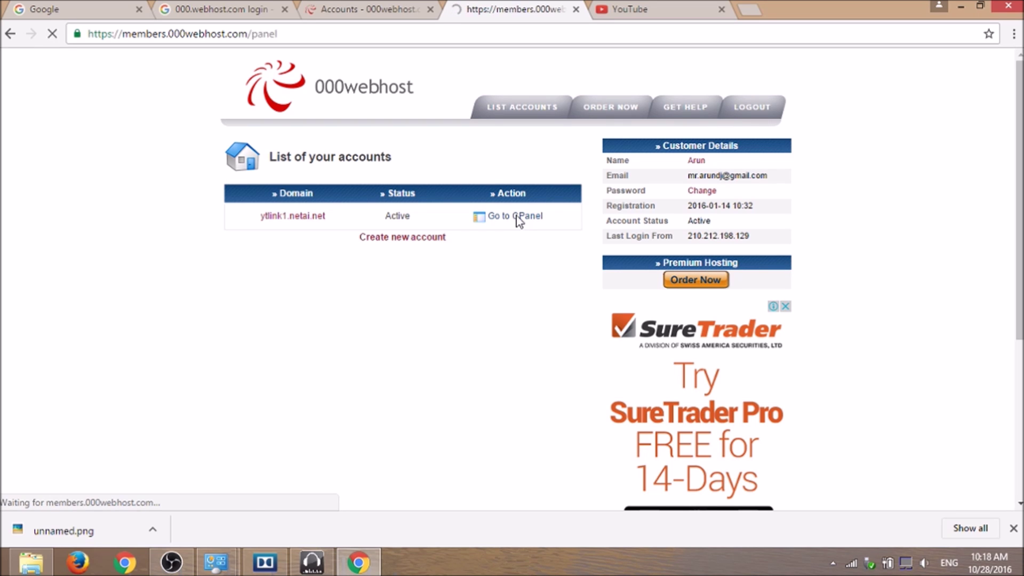
pyautogui.scroll(-2, 512, 280)
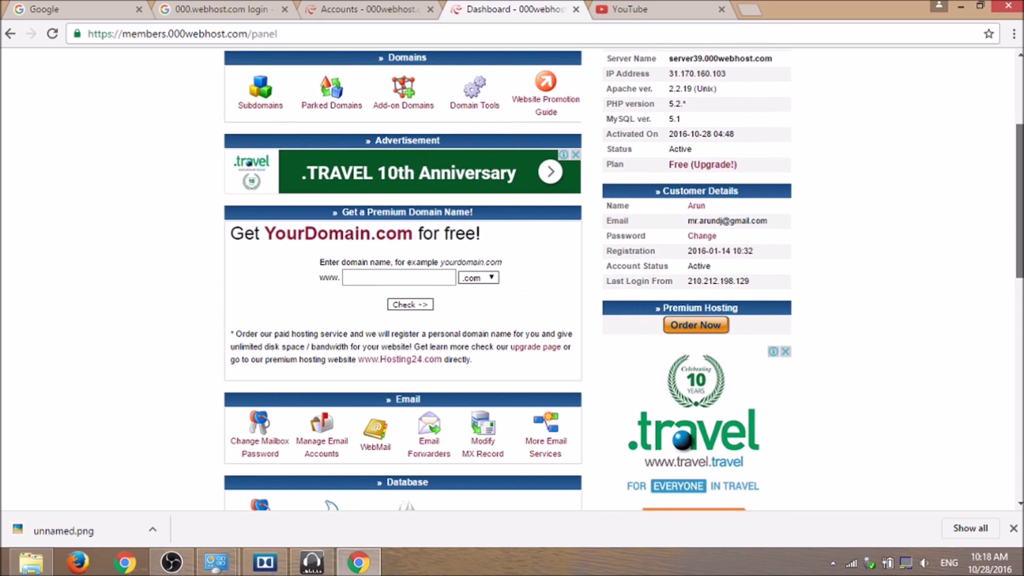
pyautogui.scroll(-2, 513, 280)
pyautogui.scroll(-2, 512, 279)
pyautogui.scroll(-2, 513, 280)
pyautogui.scroll(-2, 601, 323)
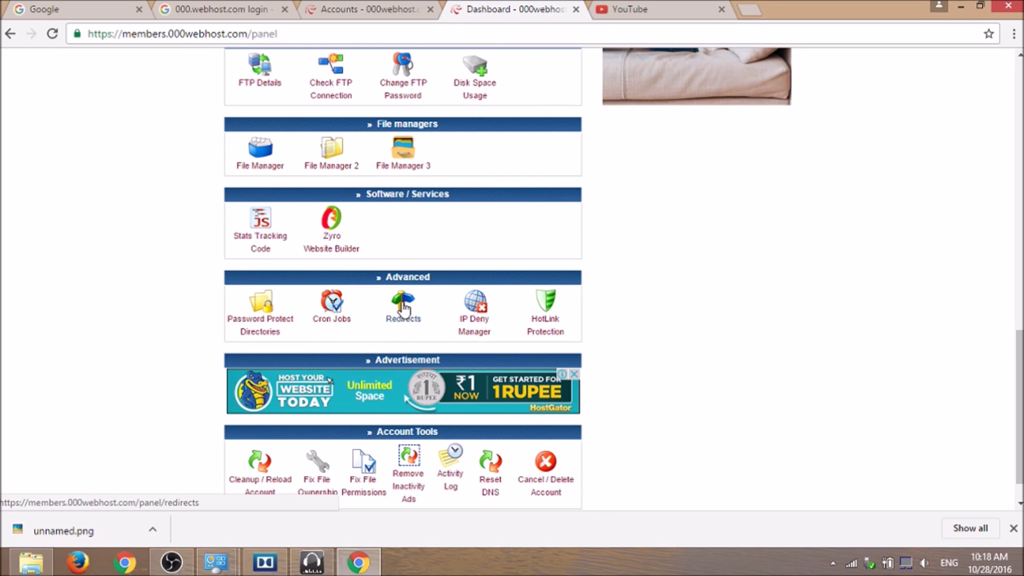
pyautogui.click(404, 309)
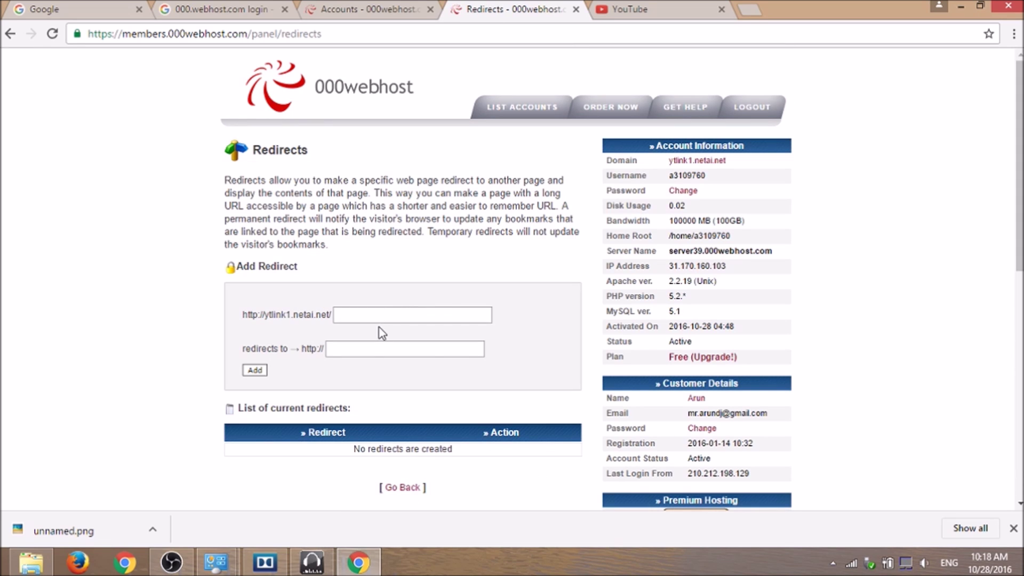
# Add a redirect from path fb to facebook.com/androidlabs and copy the subdomain address.
pyautogui.click(379, 320)
pyautogui.click(367, 337)
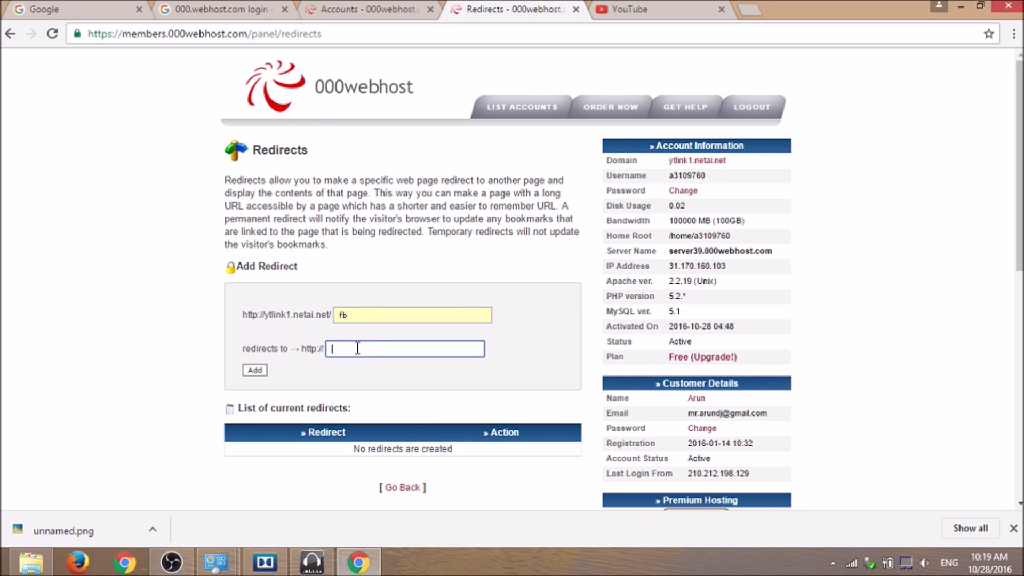
pyautogui.write('f')
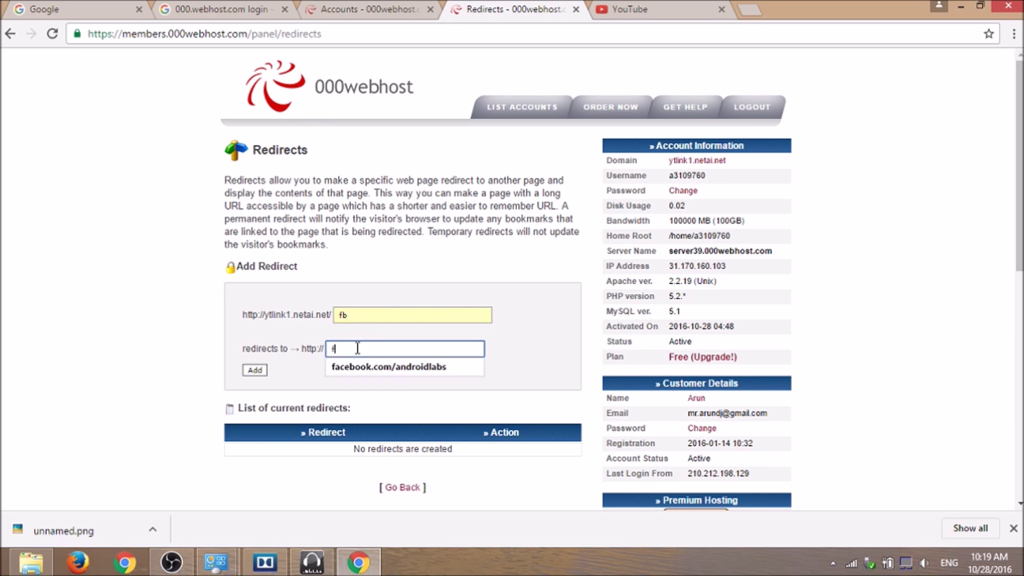
pyautogui.write('a')
pyautogui.press('Down')
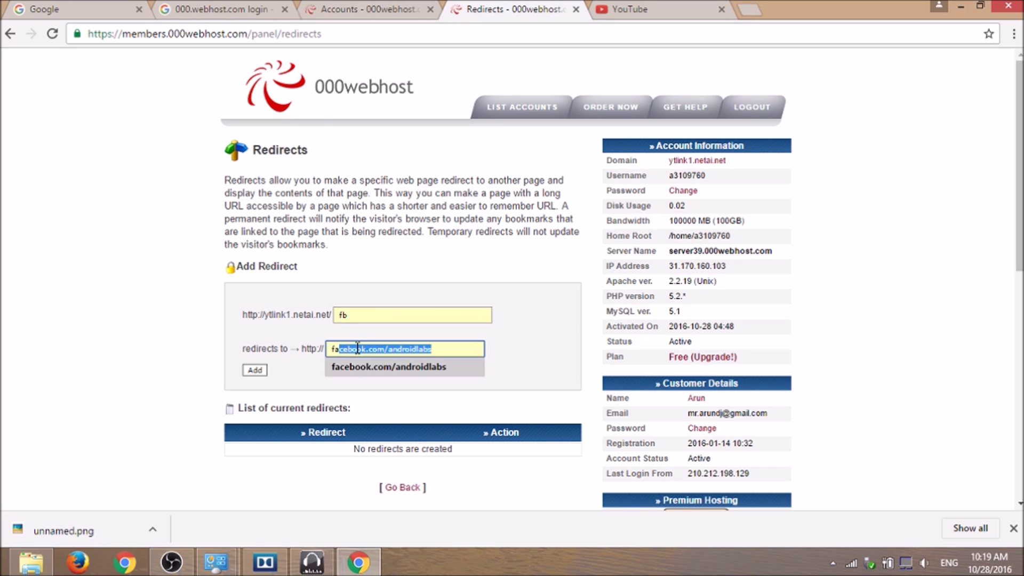
pyautogui.press('Return')
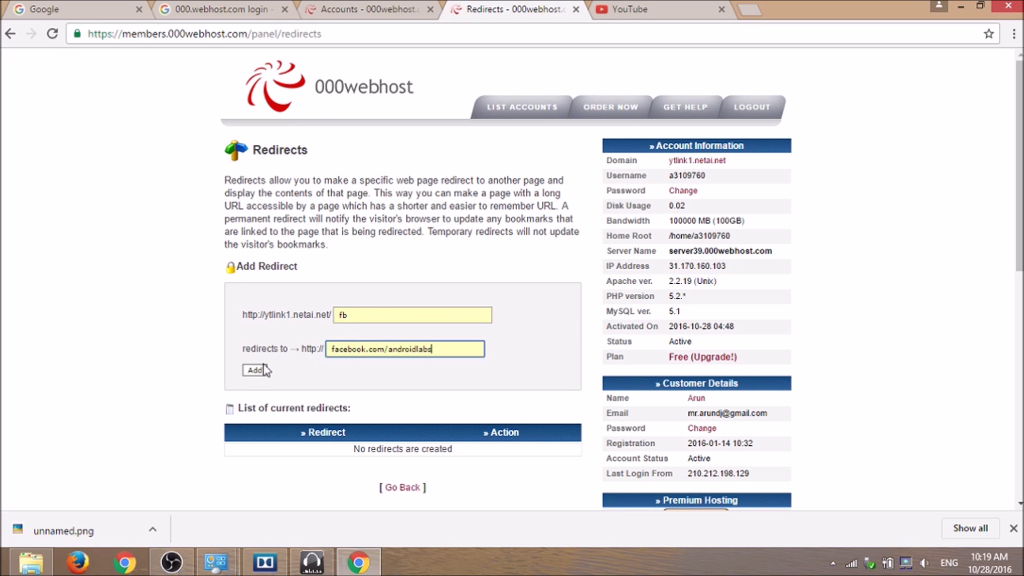
pyautogui.click(256, 372)
pyautogui.click(255, 374)
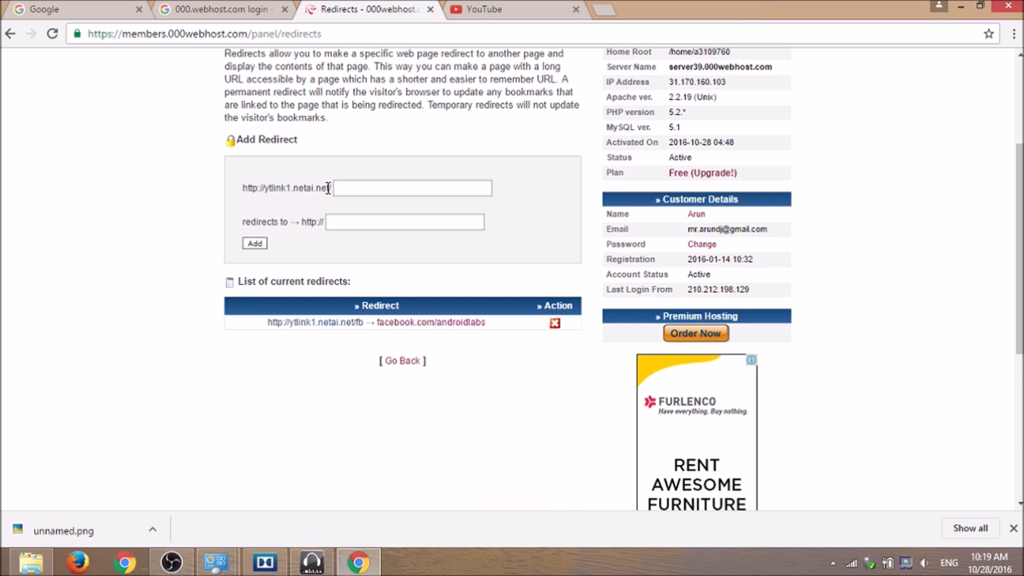
pyautogui.scroll(-2, 328, 187)
pyautogui.moveTo(328, 187); pyautogui.dragTo(229, 191)
pyautogui.hotkey('ctrl', 'c')
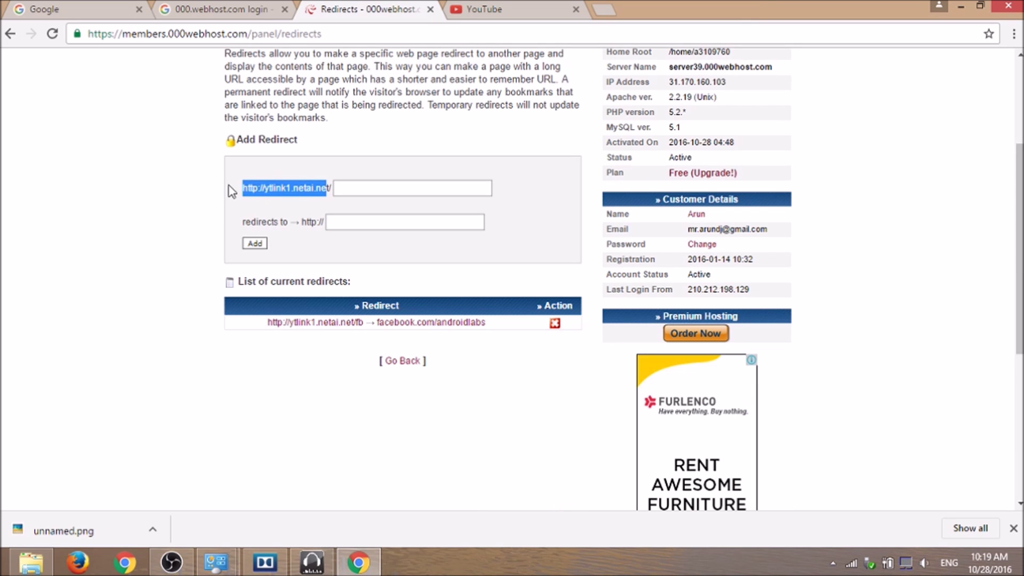
pyautogui.click(511, 9)
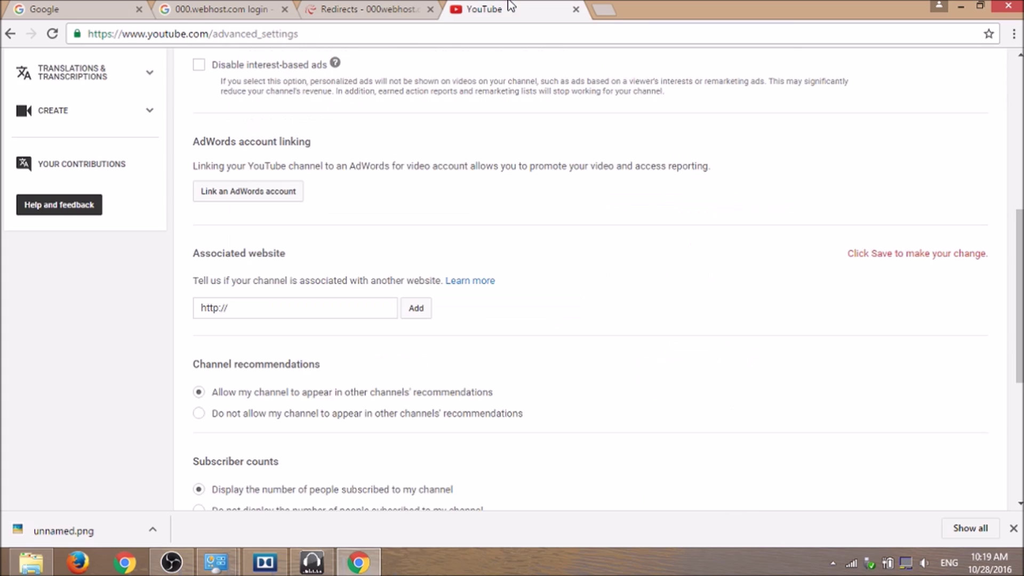
pyautogui.scroll(5, 102, 325)
pyautogui.click(64, 397)
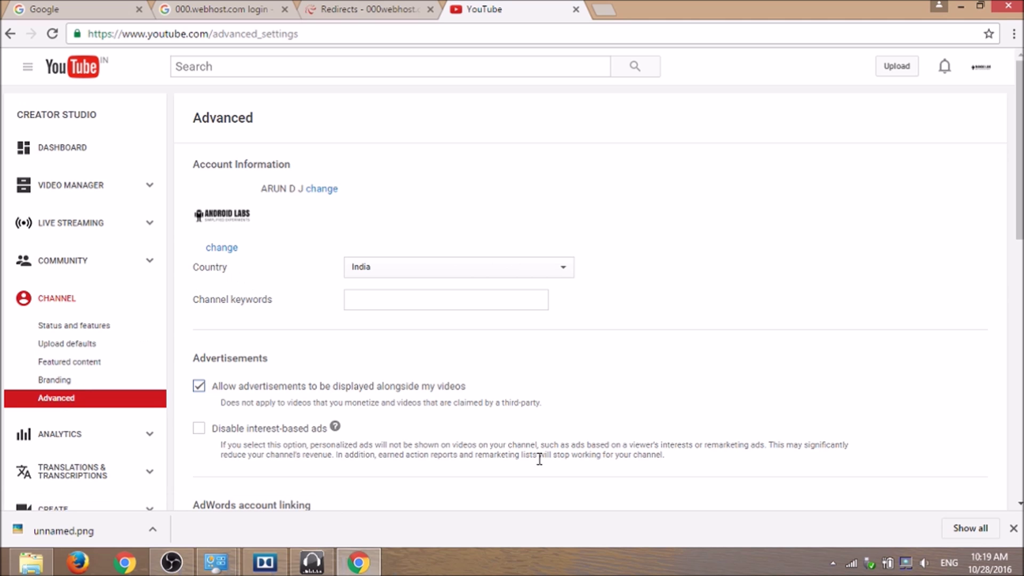
pyautogui.moveTo(1020, 152); pyautogui.dragTo(1019, 336)
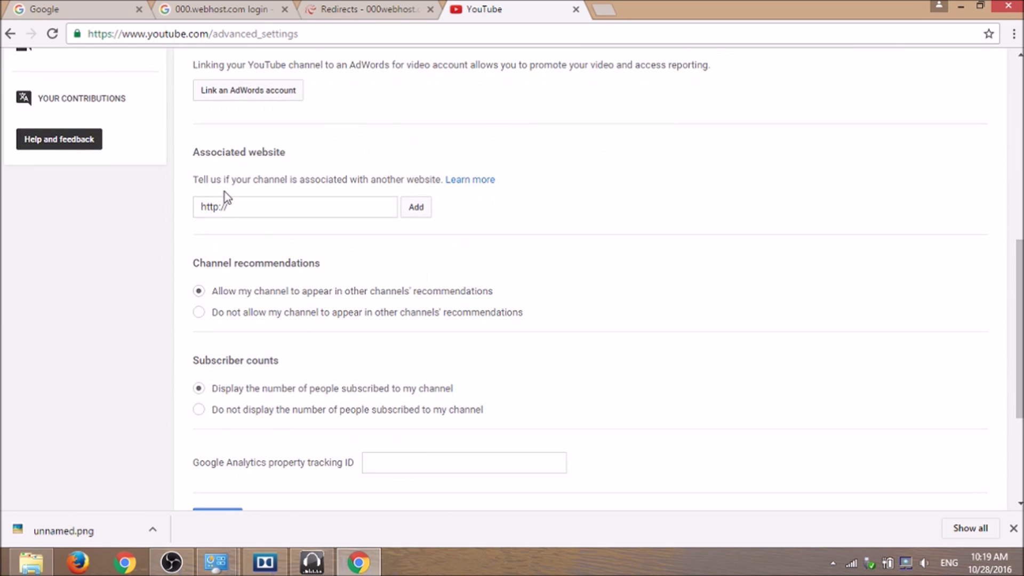
pyautogui.click(235, 215)
pyautogui.hotkey('ctrl', 'a')
pyautogui.press('BackSpace')
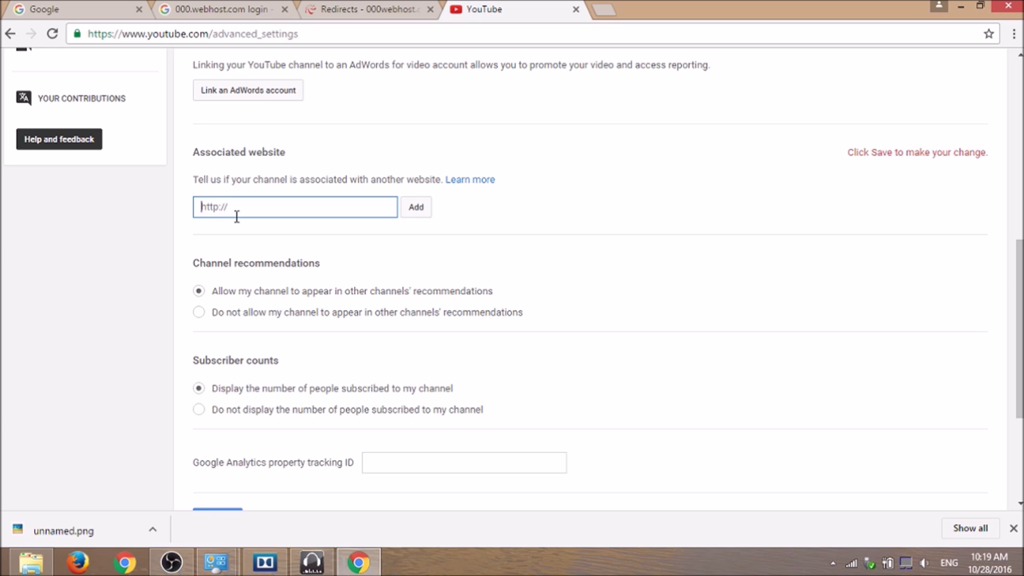
pyautogui.hotkey('ctrl', 'v')
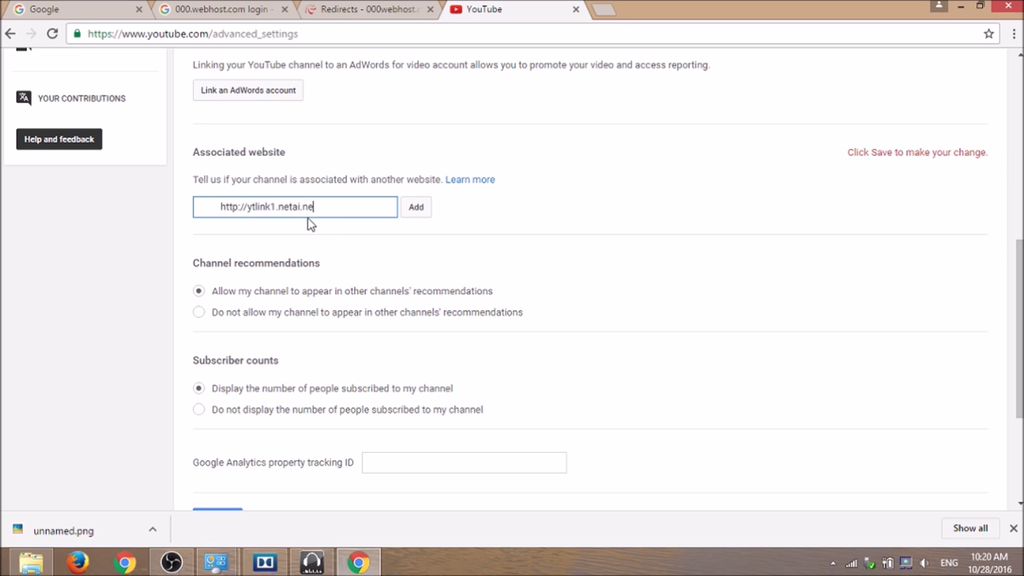
pyautogui.write('t')
pyautogui.click(415, 214)
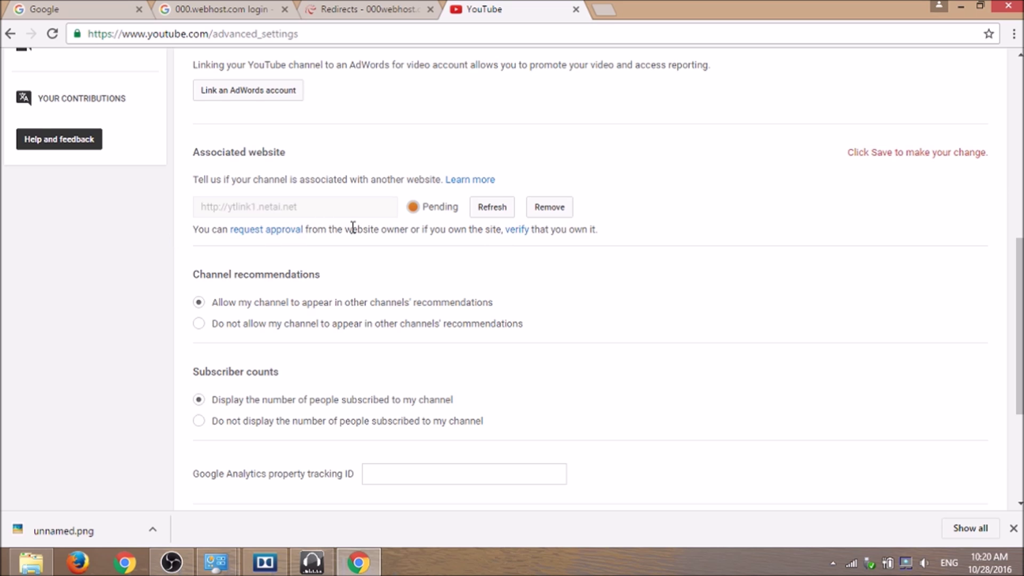
# Start verifying the subdomain and download the HTML verification file google997b0bb61a9d3f46.html.
pyautogui.click(518, 231)
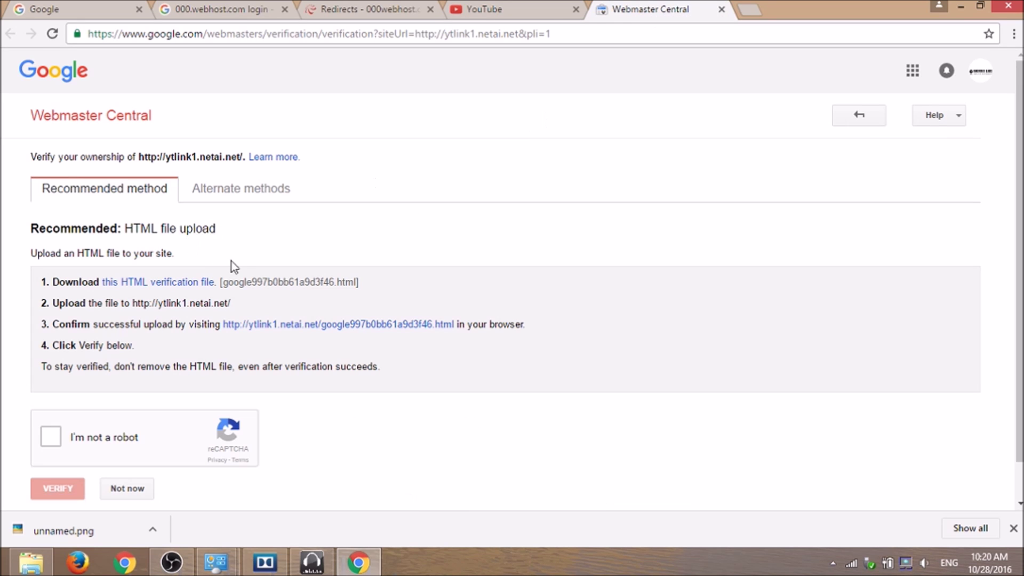
pyautogui.click(185, 285)
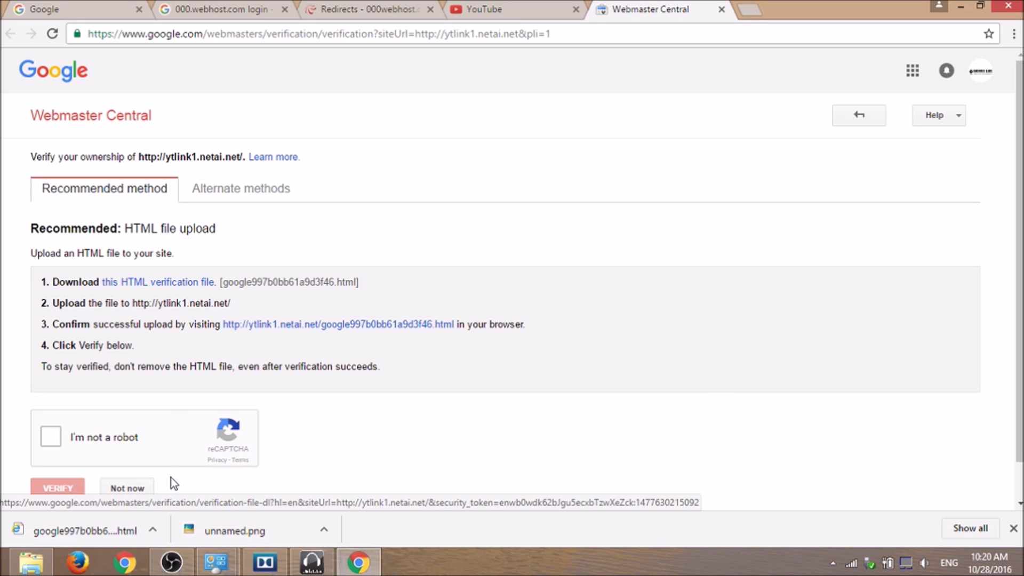
pyautogui.click(365, 9)
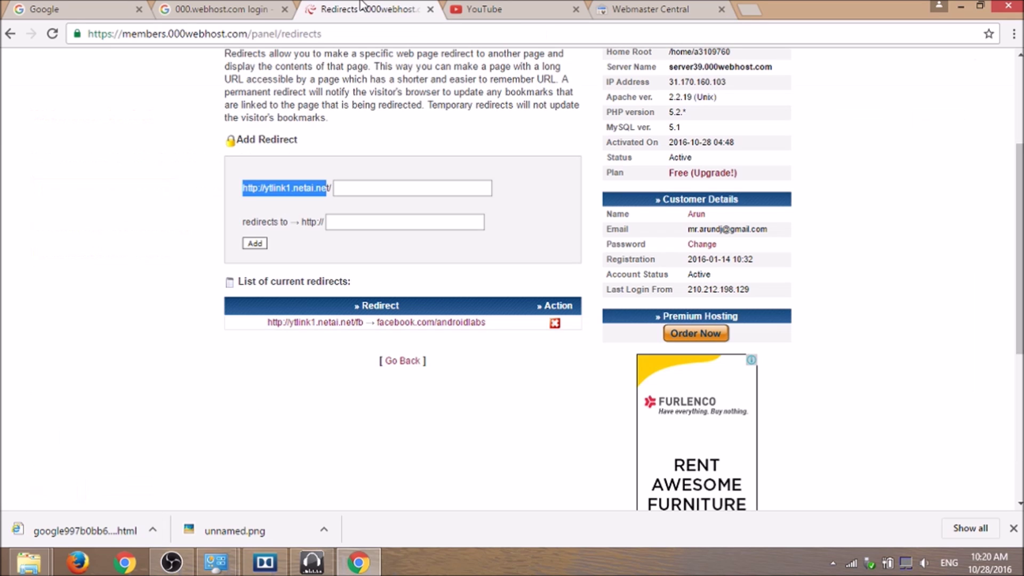
# Leave the redirects page and enter the File Manager from the account dashboard.
pyautogui.click(395, 365)
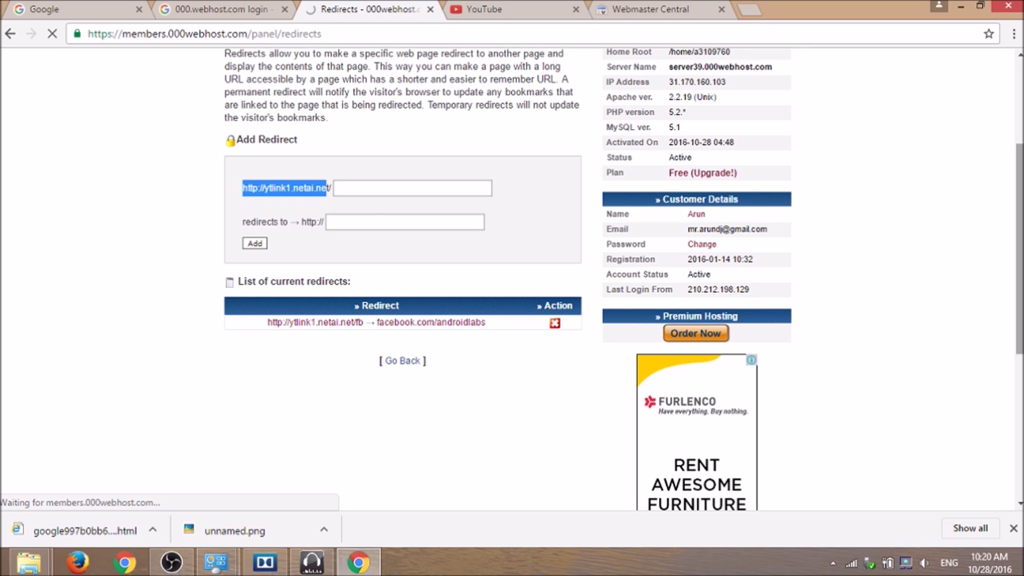
pyautogui.scroll(-1, 880, 240)
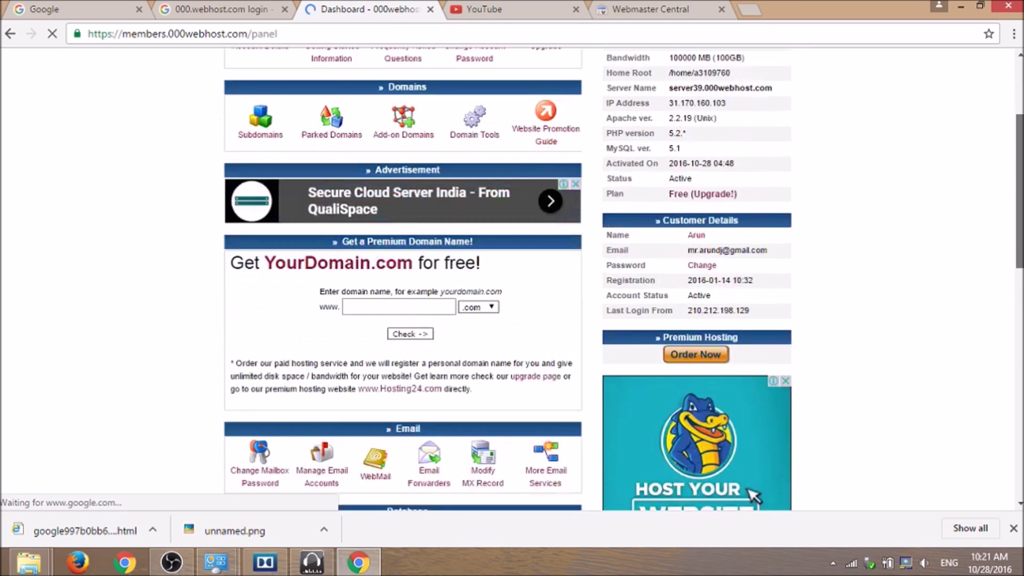
pyautogui.scroll(-4, 752, 206)
pyautogui.scroll(-2, 752, 206)
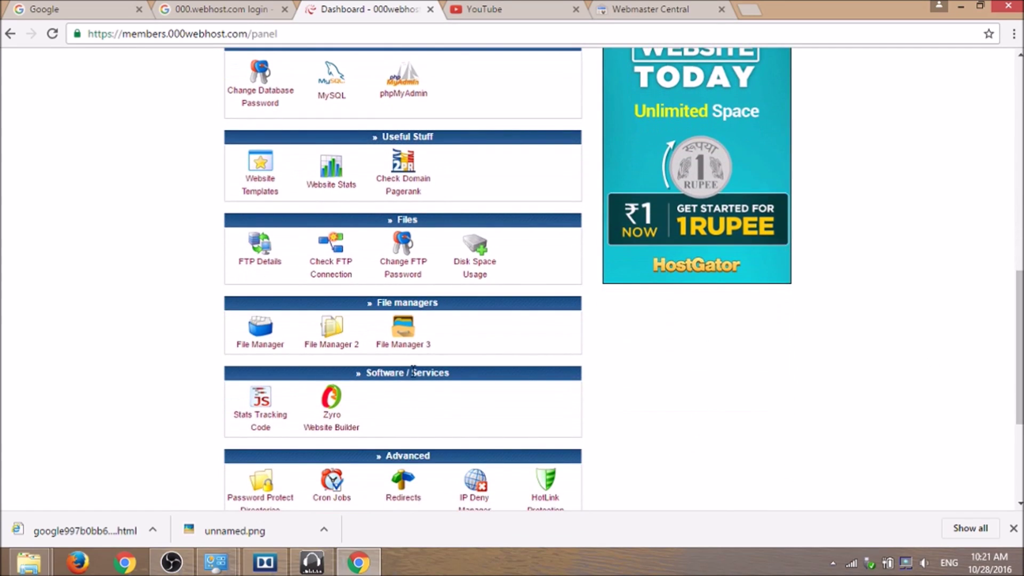
pyautogui.click(250, 340)
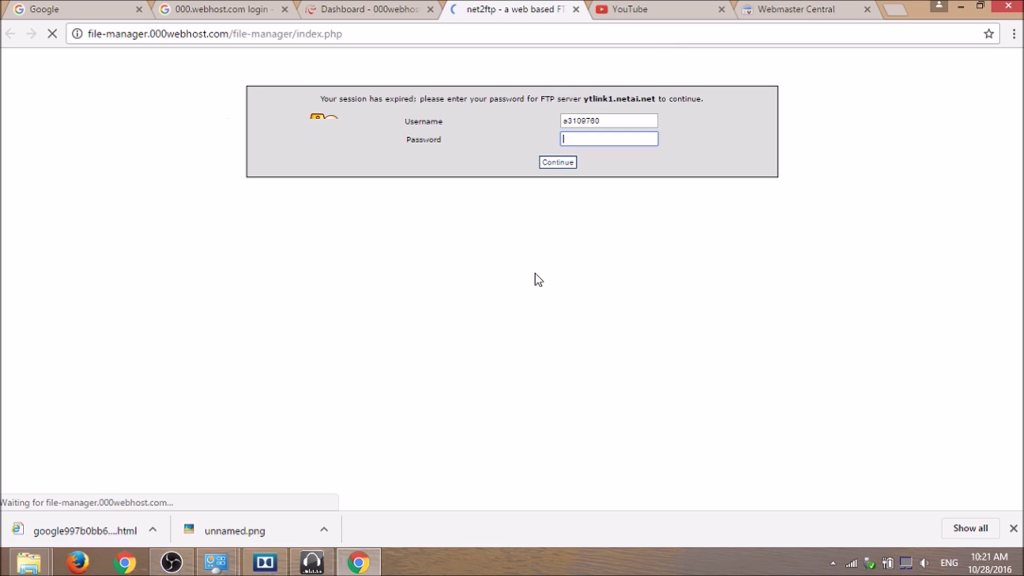
pyautogui.write('**')
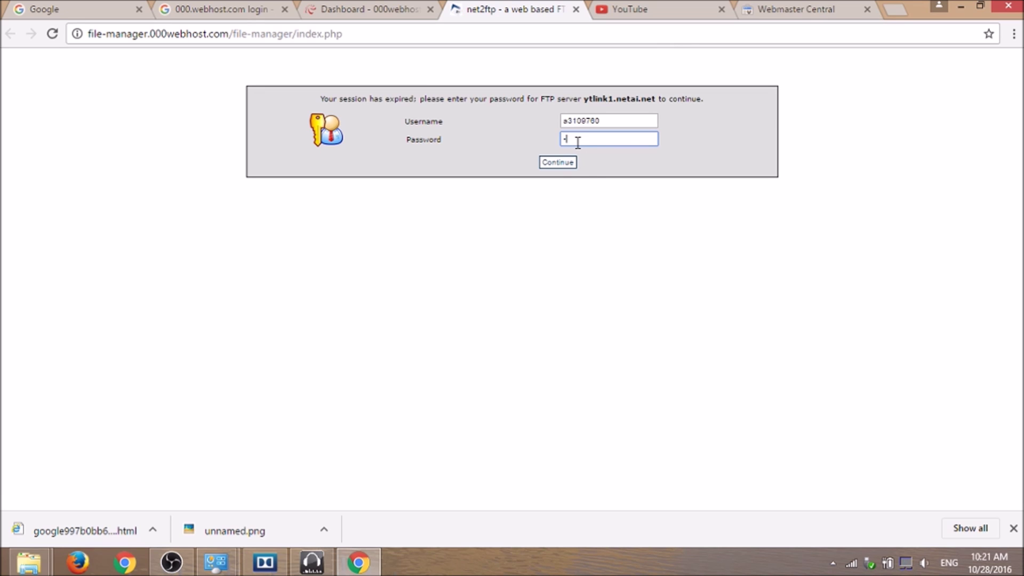
pyautogui.write('****')
pyautogui.write('*')
# Log in with the FTP password and move into the public_html folder.
pyautogui.click(563, 163)
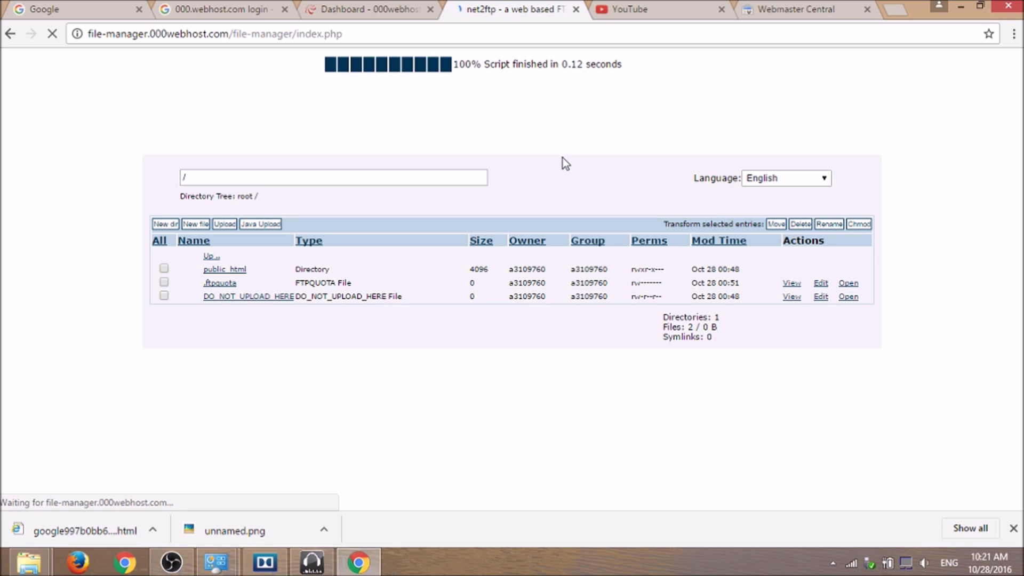
pyautogui.click(218, 271)
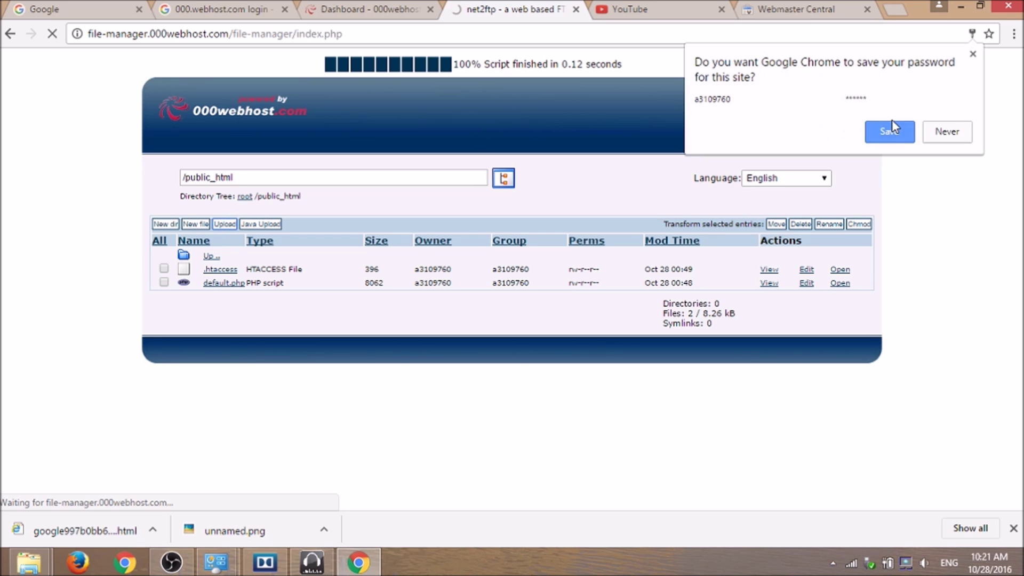
pyautogui.click(946, 132)
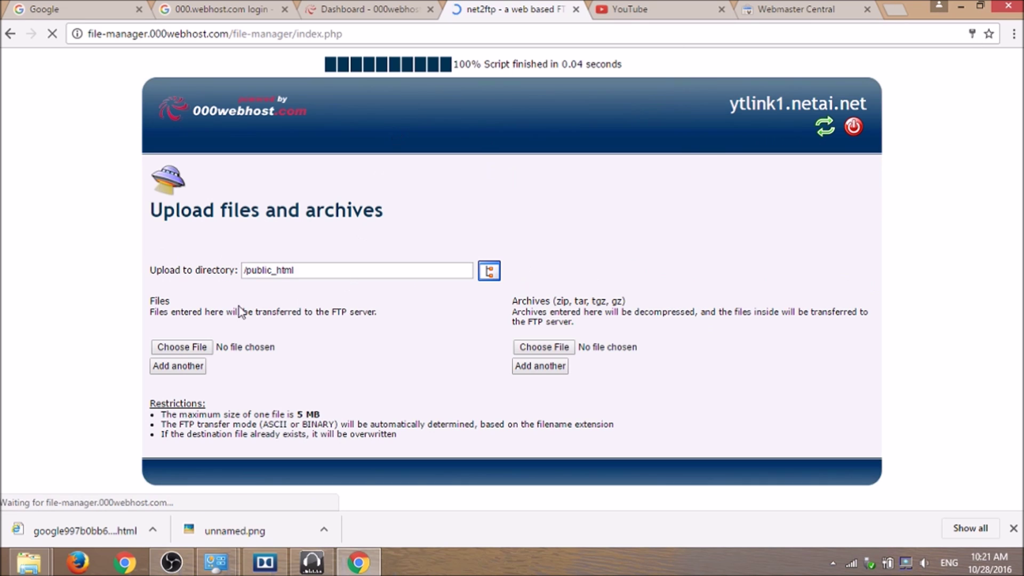
# Upload google997b0bb61a9d3f46.html to public_html and return to the Webmaster Central page.
pyautogui.click(201, 346)
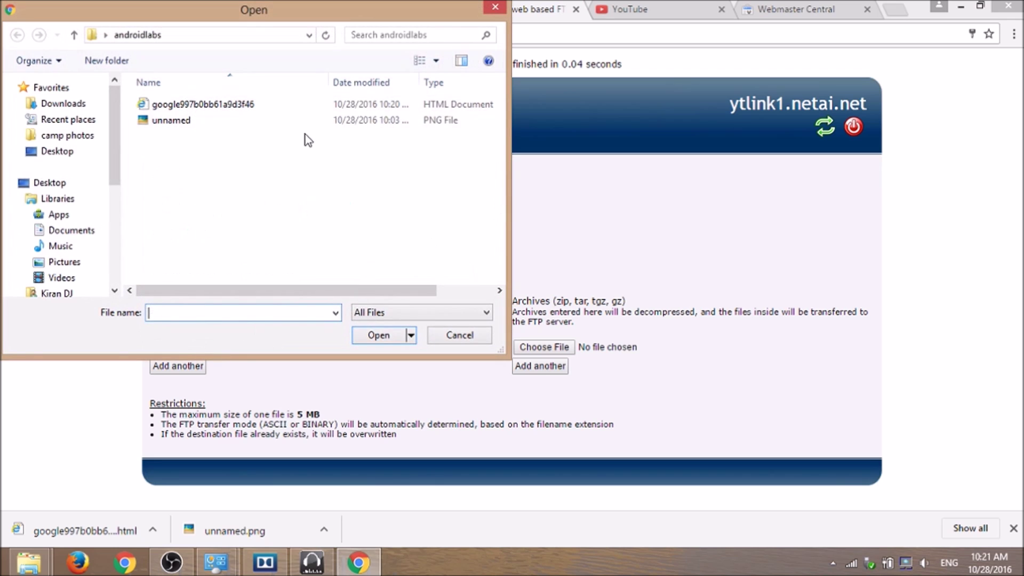
pyautogui.click(249, 109)
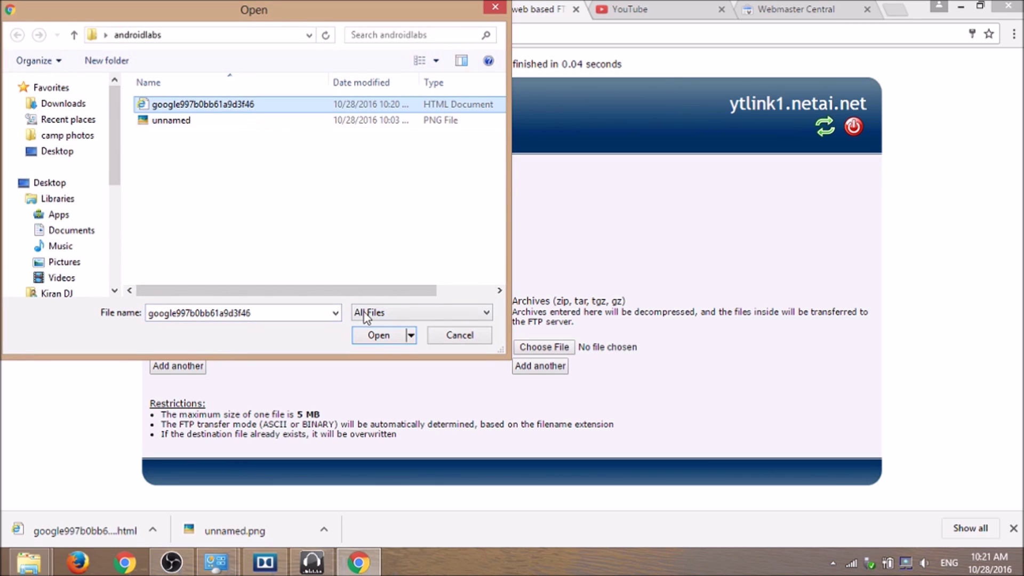
pyautogui.click(379, 335)
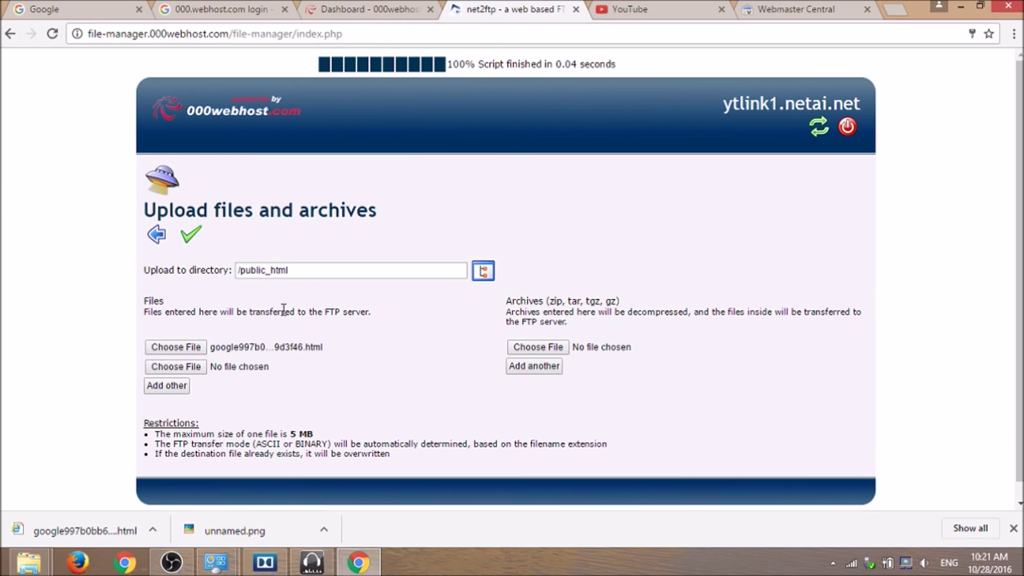
pyautogui.click(192, 243)
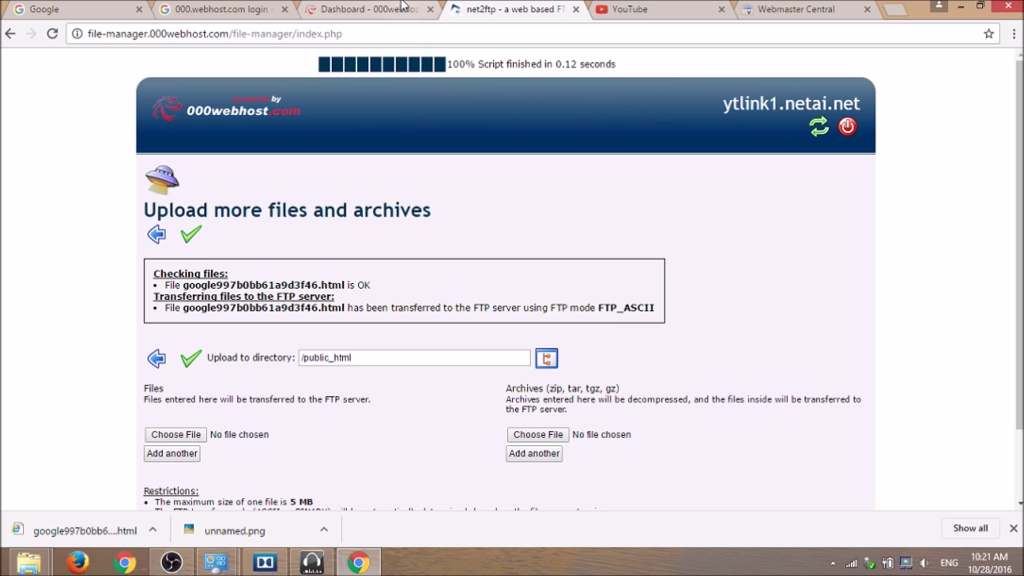
pyautogui.click(776, 9)
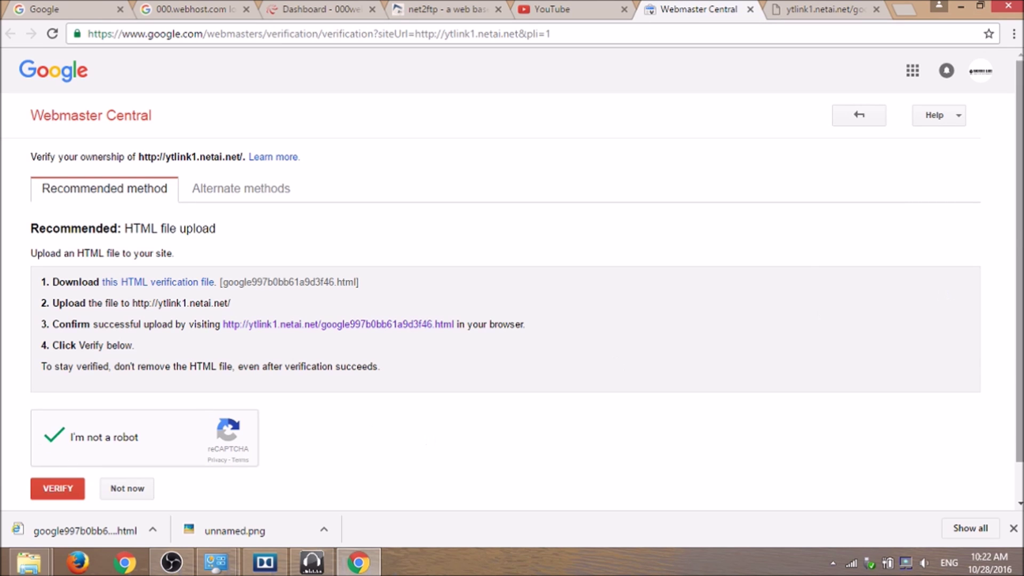
pyautogui.scroll(-1, 448, 385)
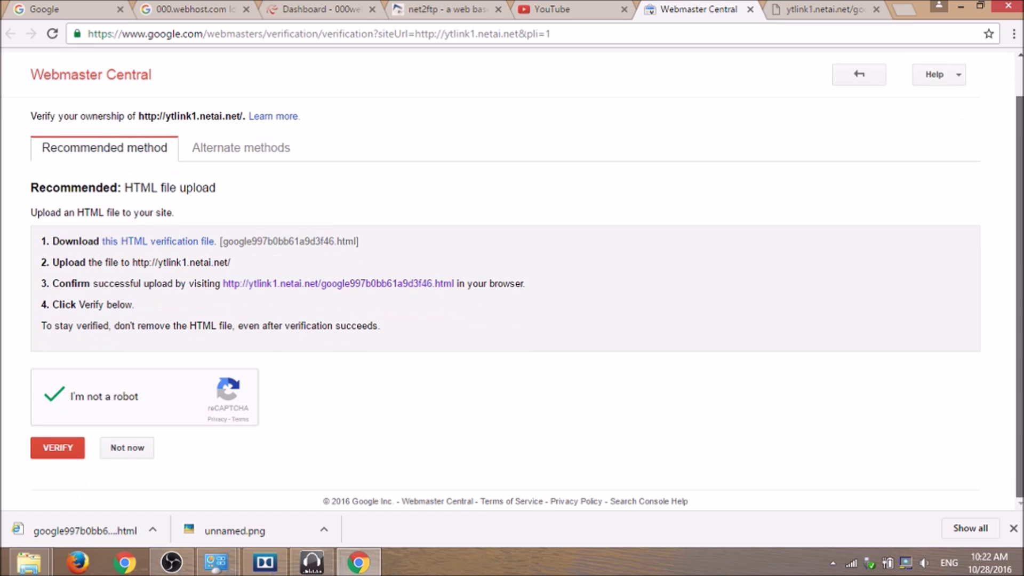
pyautogui.click(59, 451)
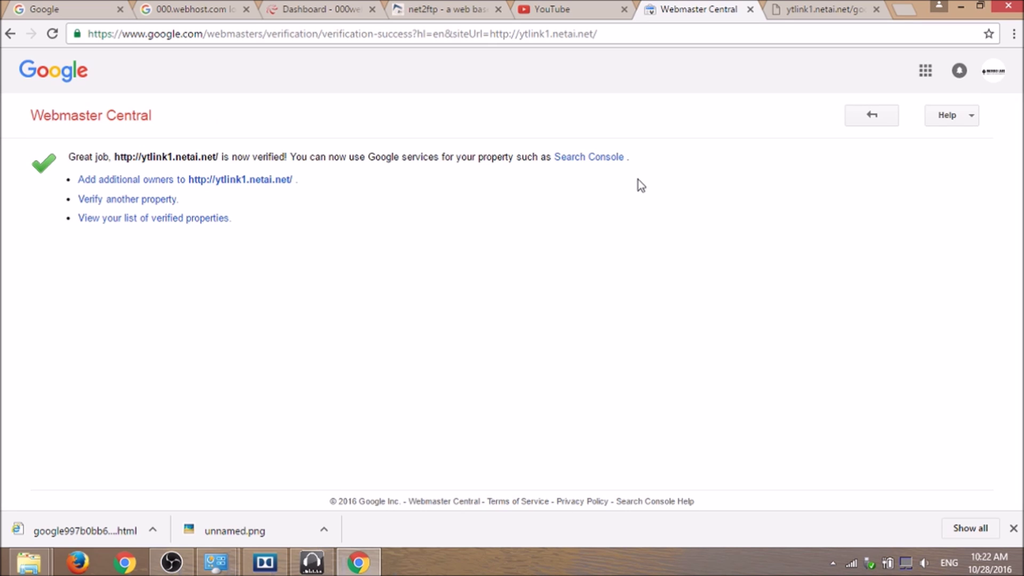
pyautogui.click(824, 9)
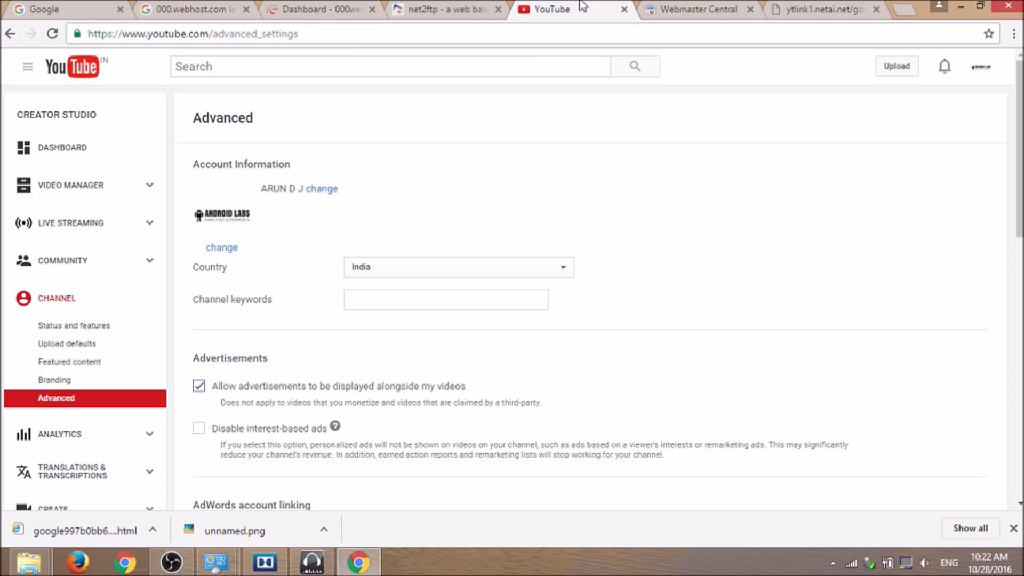
# Remove the pending associated website and clear the prefilled address field in Advanced settings.
pyautogui.click(584, 8)
pyautogui.moveTo(1019, 193); pyautogui.dragTo(1019, 315)
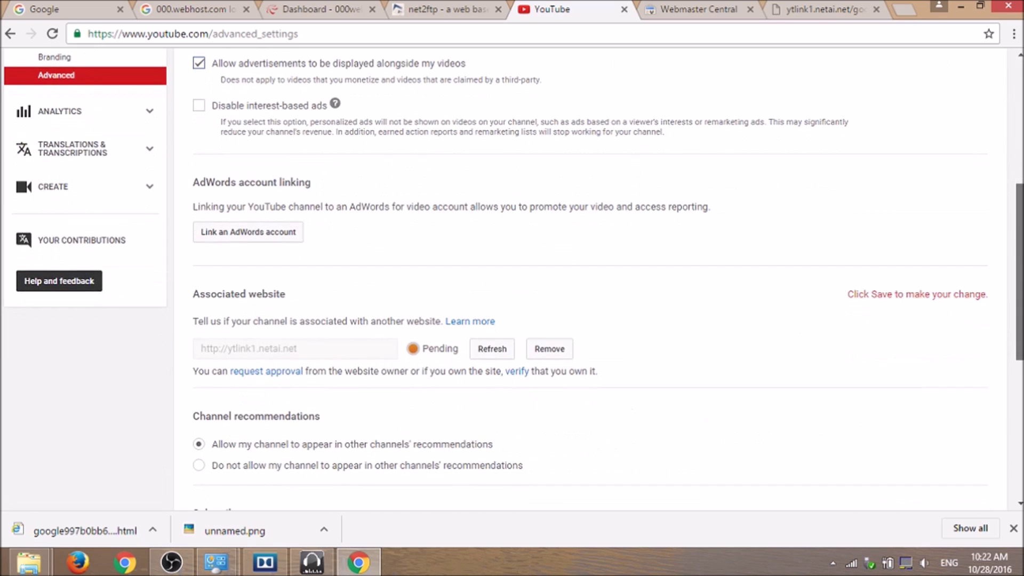
pyautogui.click(496, 353)
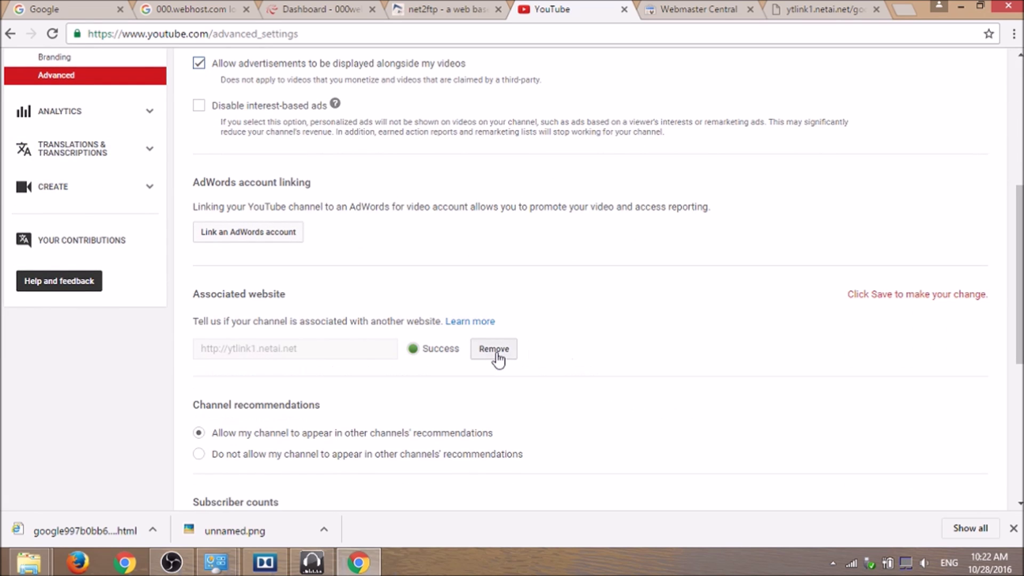
pyautogui.click(496, 353)
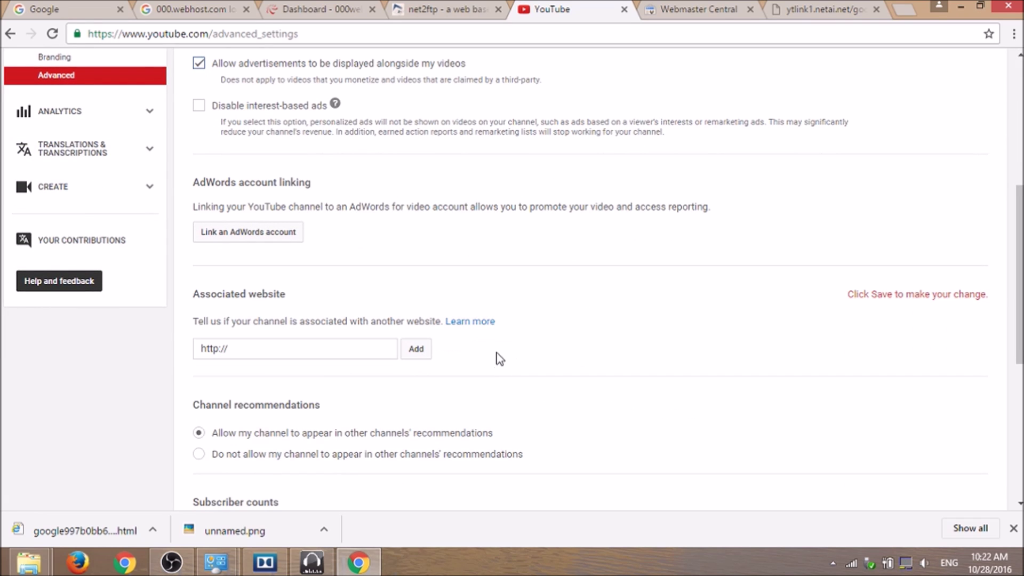
pyautogui.click(425, 352)
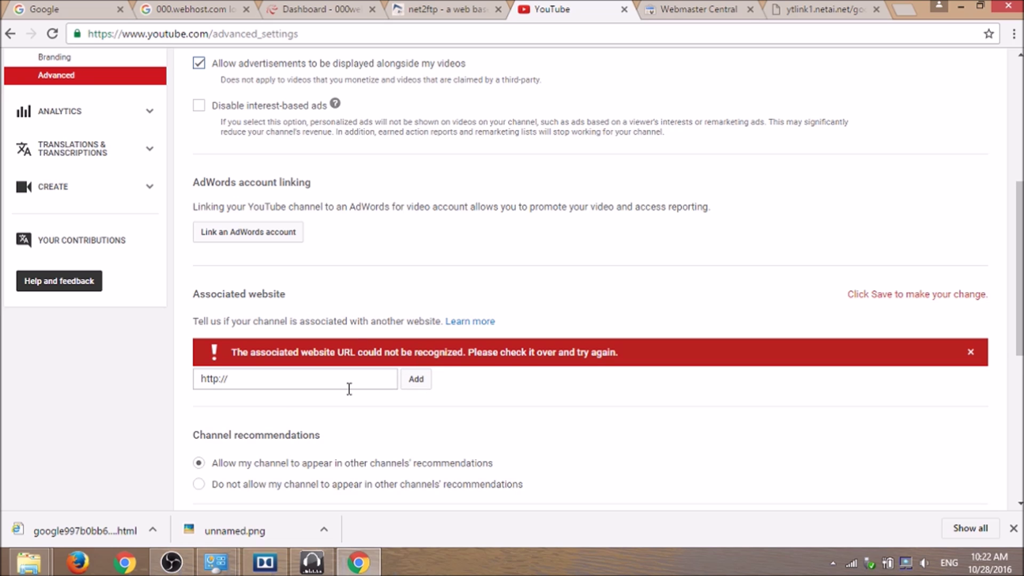
pyautogui.click(348, 387)
pyautogui.hotkey('ctrl', 'a')
pyautogui.press('BackSpace')
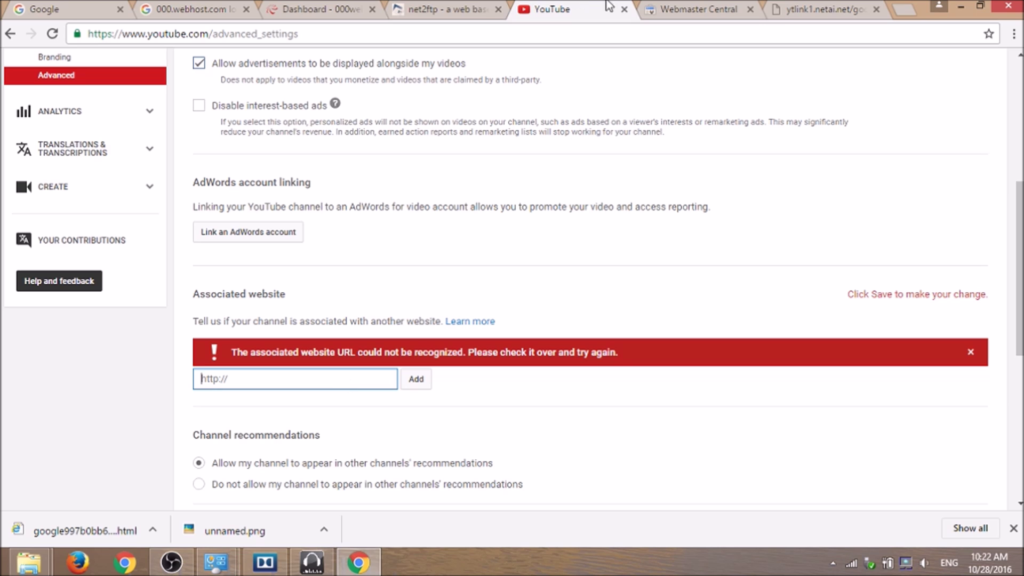
pyautogui.click(719, 7)
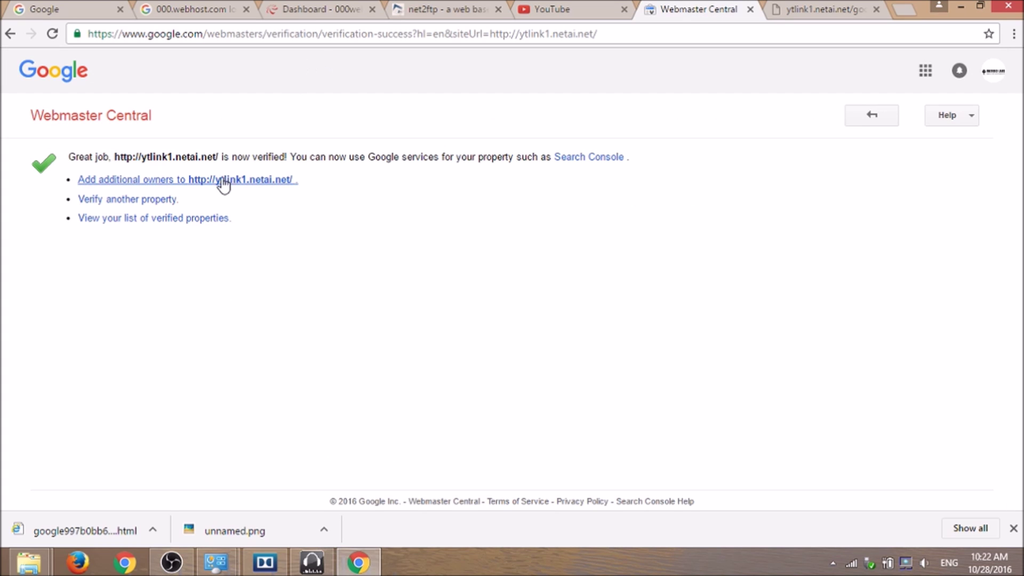
pyautogui.moveTo(219, 156); pyautogui.dragTo(115, 156)
pyautogui.hotkey('ctrl', 'c')
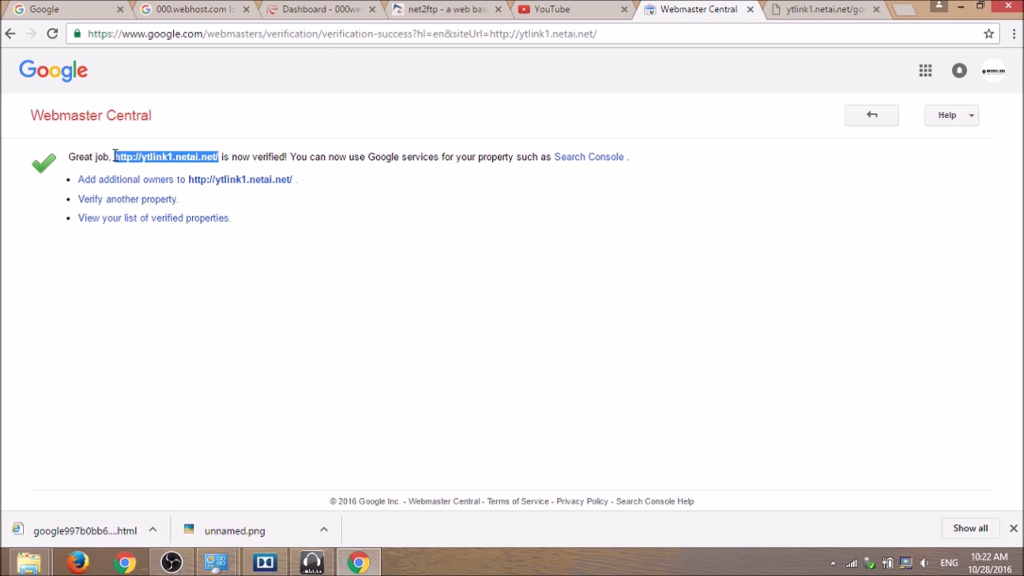
pyautogui.click(551, 9)
pyautogui.hotkey('ctrl', 'v')
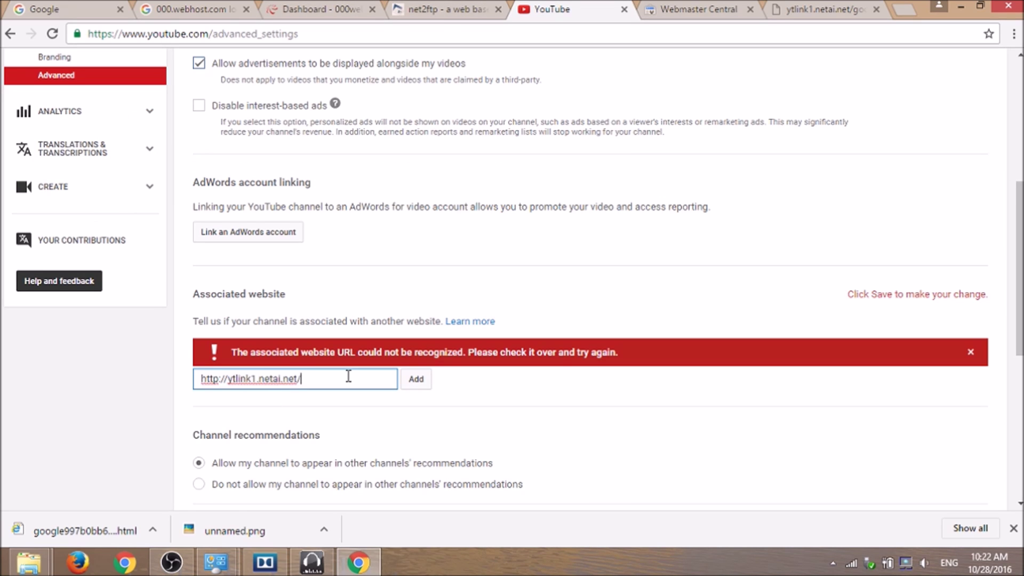
pyautogui.click(416, 379)
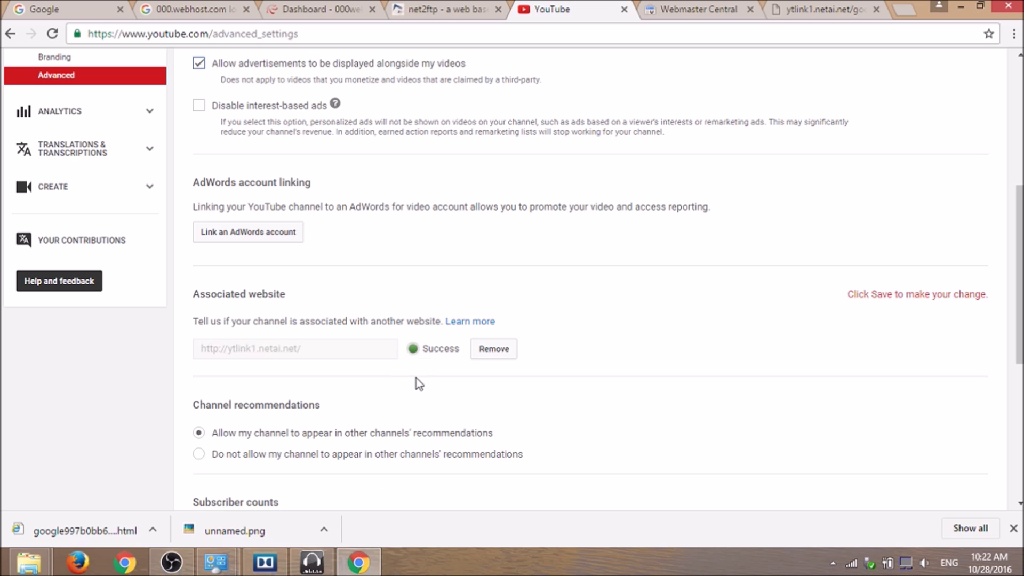
pyautogui.moveTo(1019, 266); pyautogui.dragTo(1019, 146)
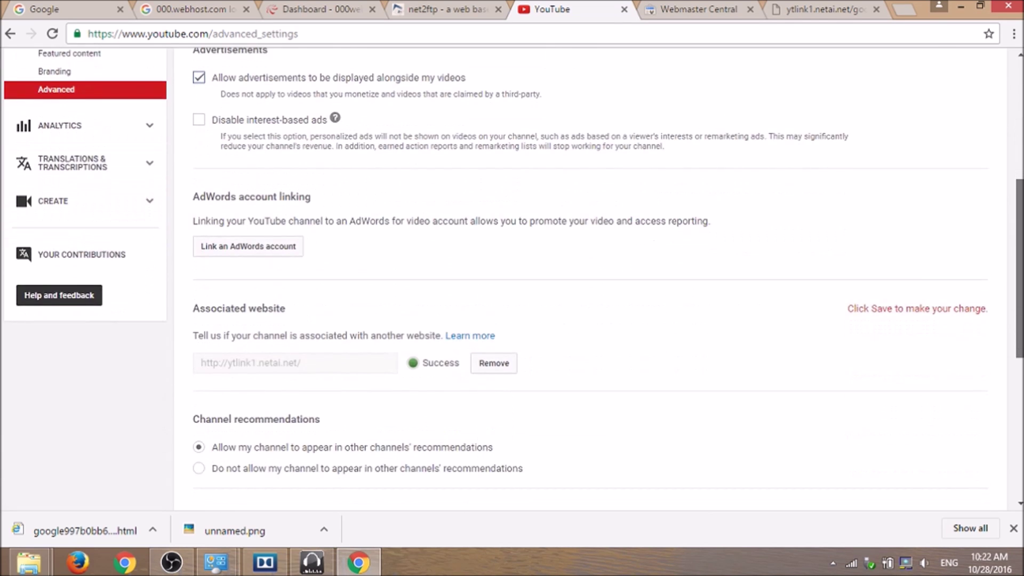
pyautogui.moveTo(1019, 146); pyautogui.dragTo(1020, 258)
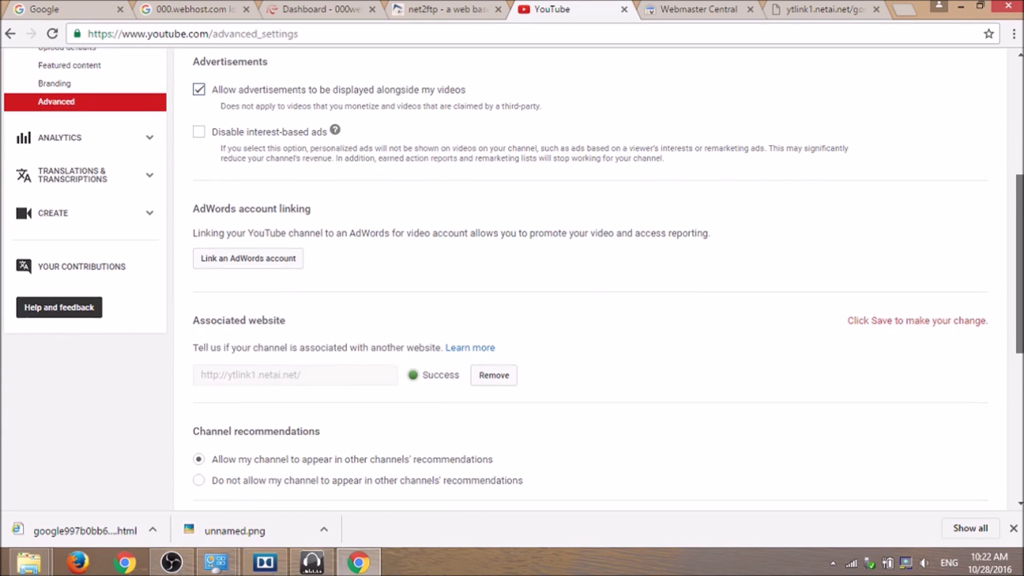
pyautogui.scroll(-1, 1019, 258)
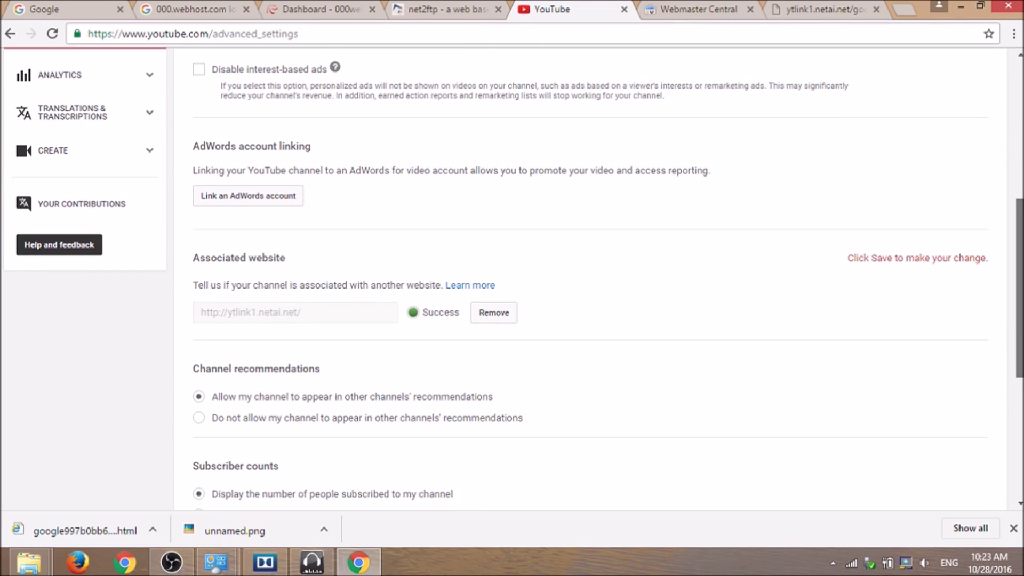
pyautogui.moveTo(1019, 258); pyautogui.dragTo(1016, 141)
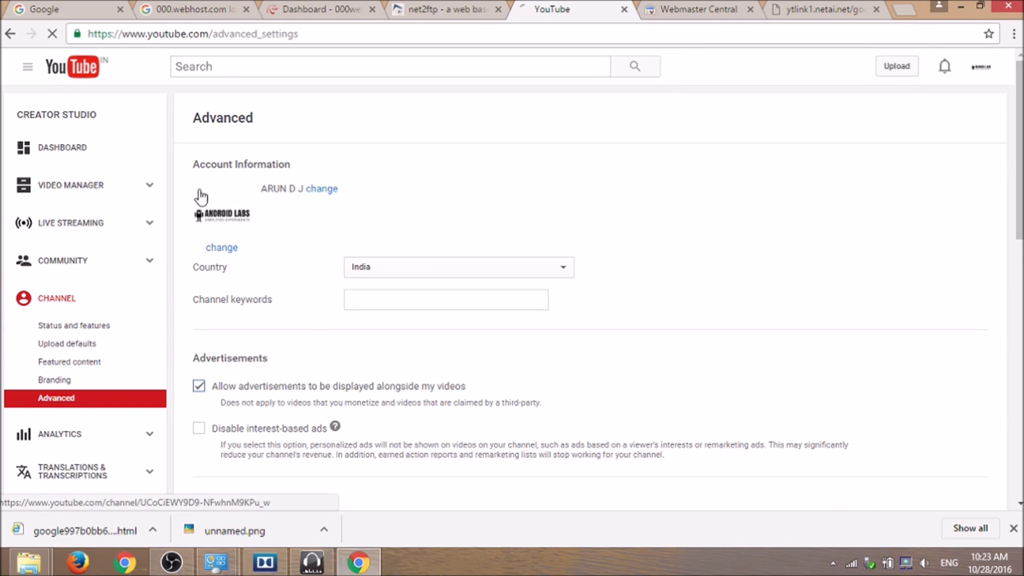
pyautogui.click(149, 190)
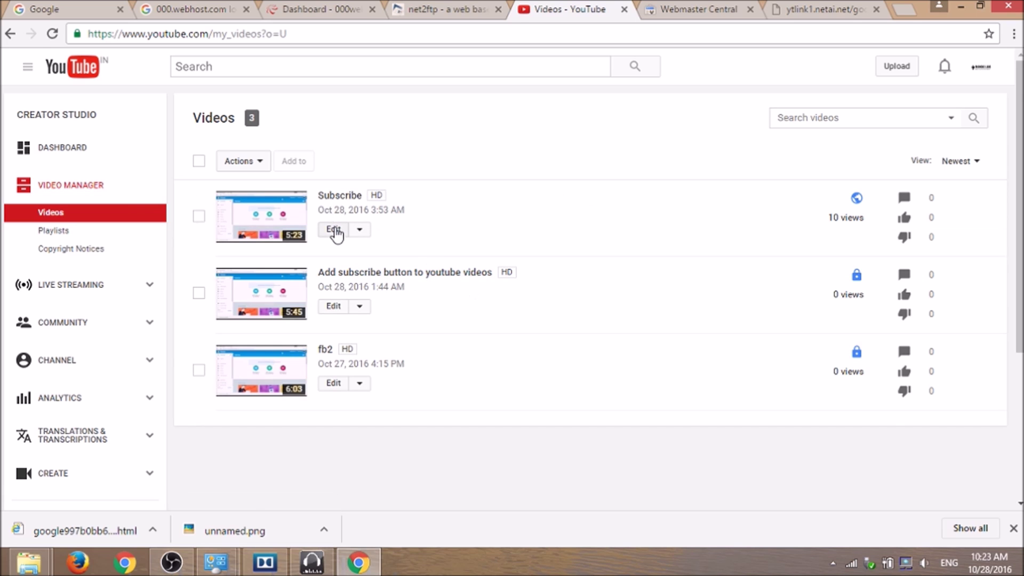
# Edit the Subscribe video and go to its End screen & Annotations editor.
pyautogui.click(333, 232)
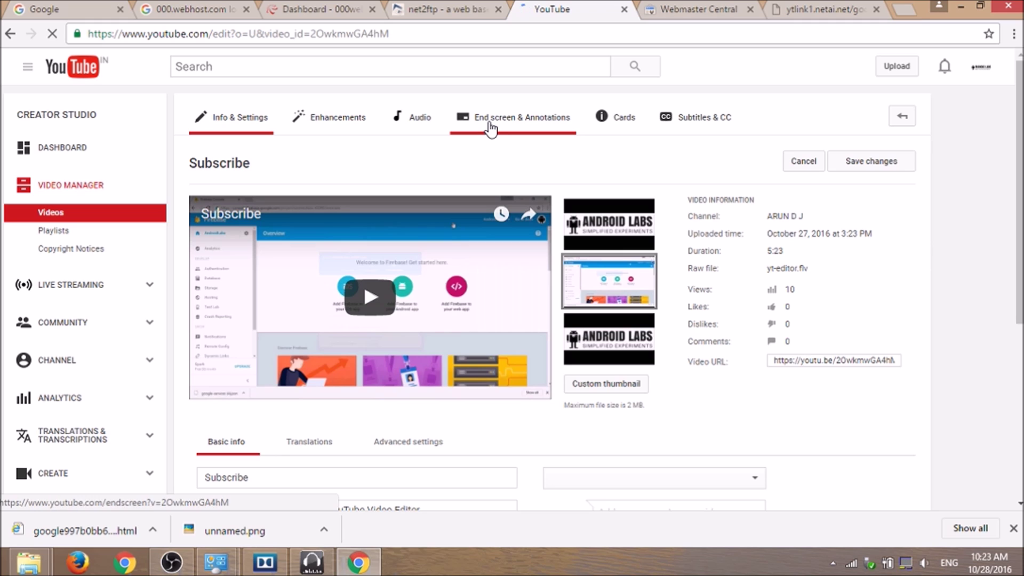
pyautogui.click(490, 128)
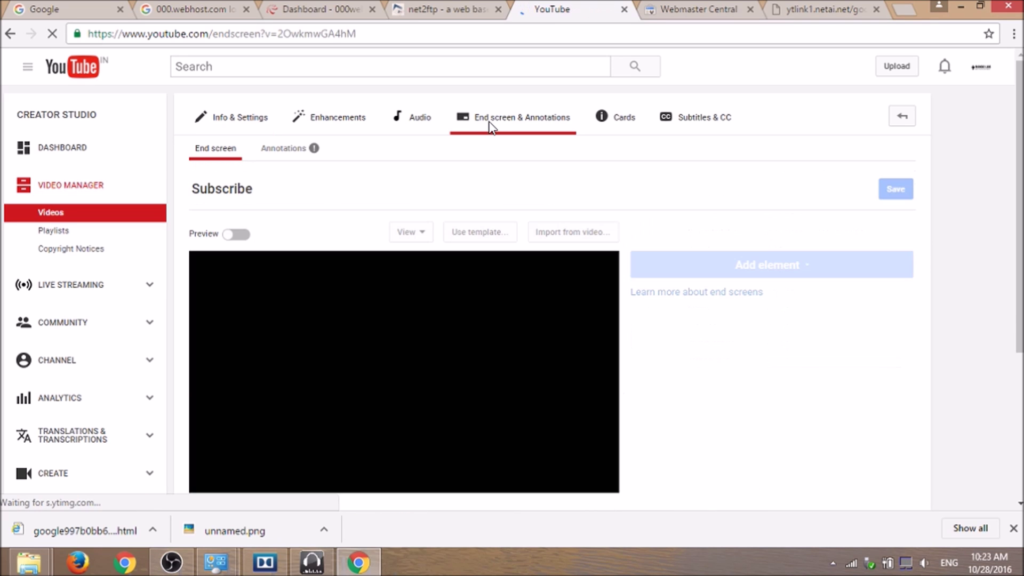
pyautogui.moveTo(1019, 208); pyautogui.dragTo(1019, 304)
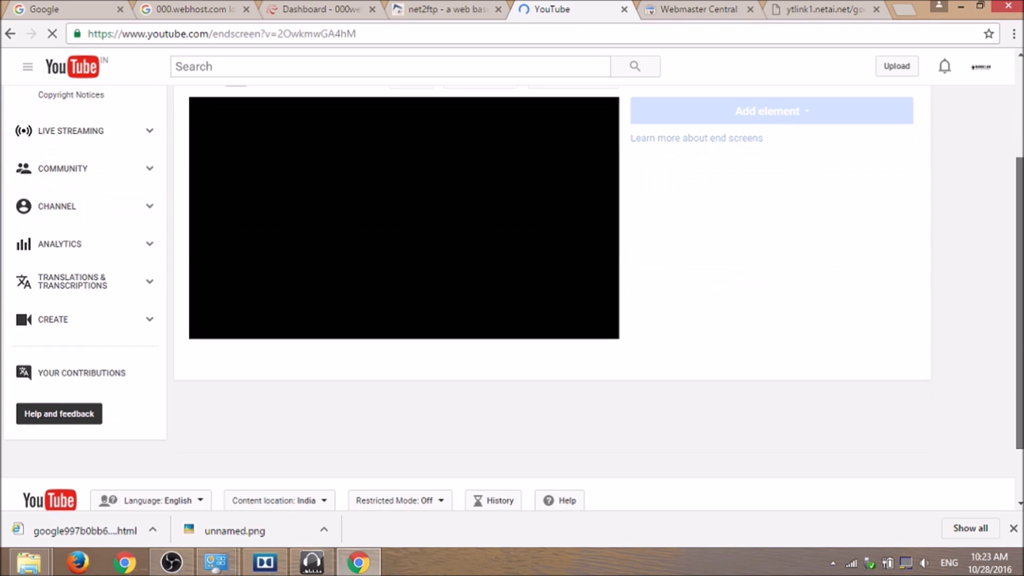
pyautogui.moveTo(1021, 239); pyautogui.dragTo(1021, 189)
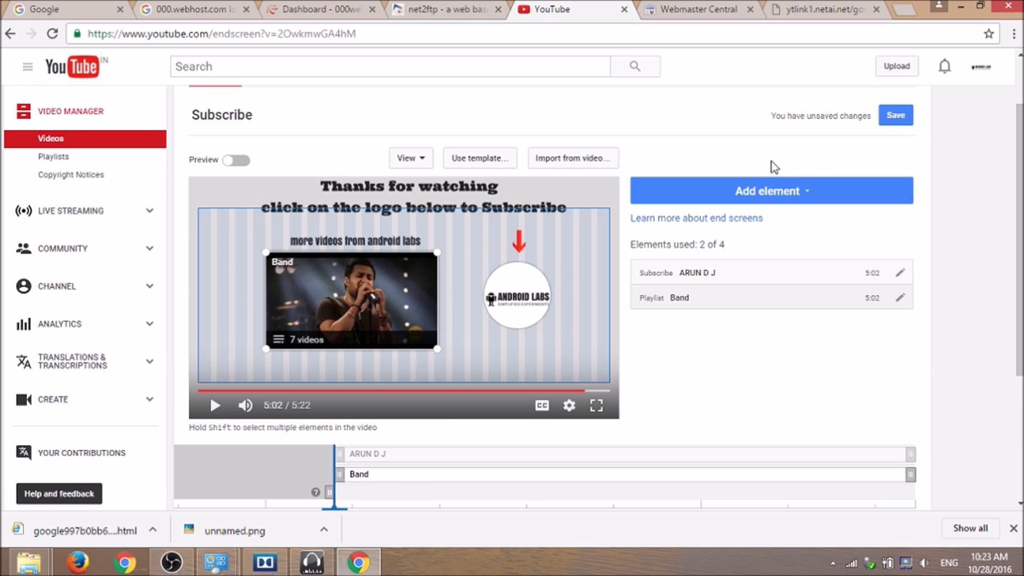
pyautogui.click(767, 190)
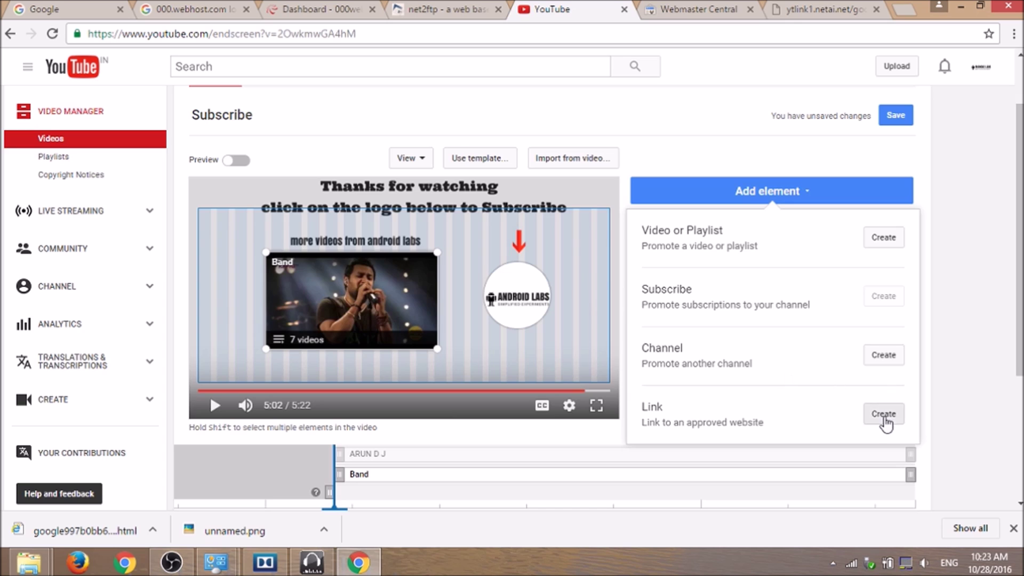
pyautogui.click(884, 416)
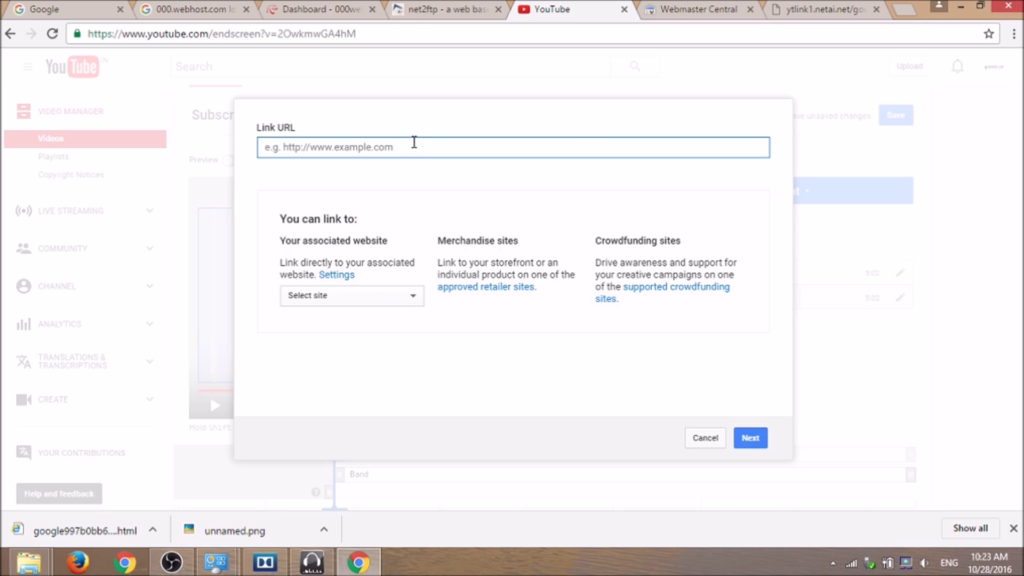
pyautogui.hotkey('ctrl', 'v')
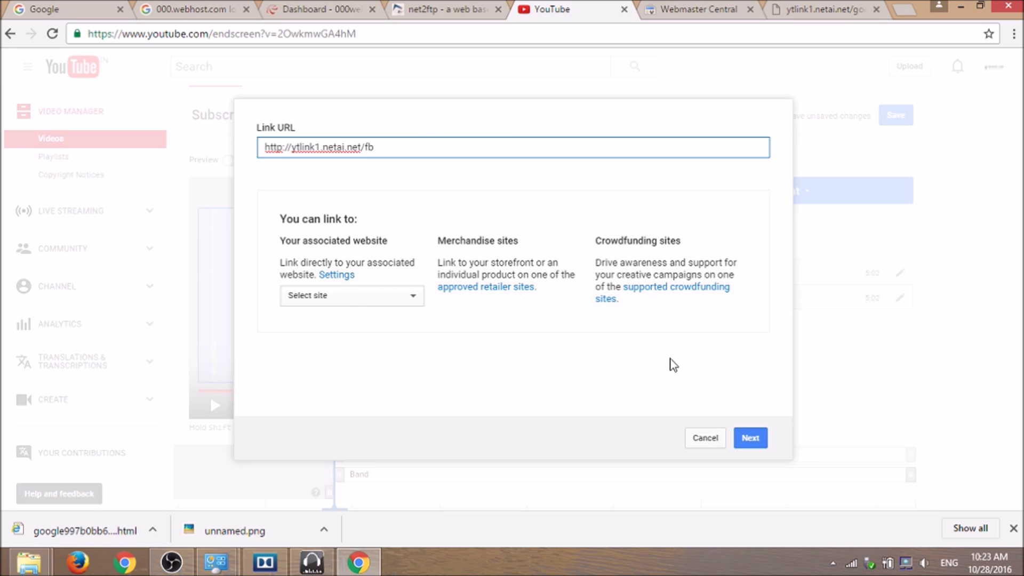
# Retitle the link element 'Follow us on facebook' and set its call to action to Visit.
pyautogui.click(744, 438)
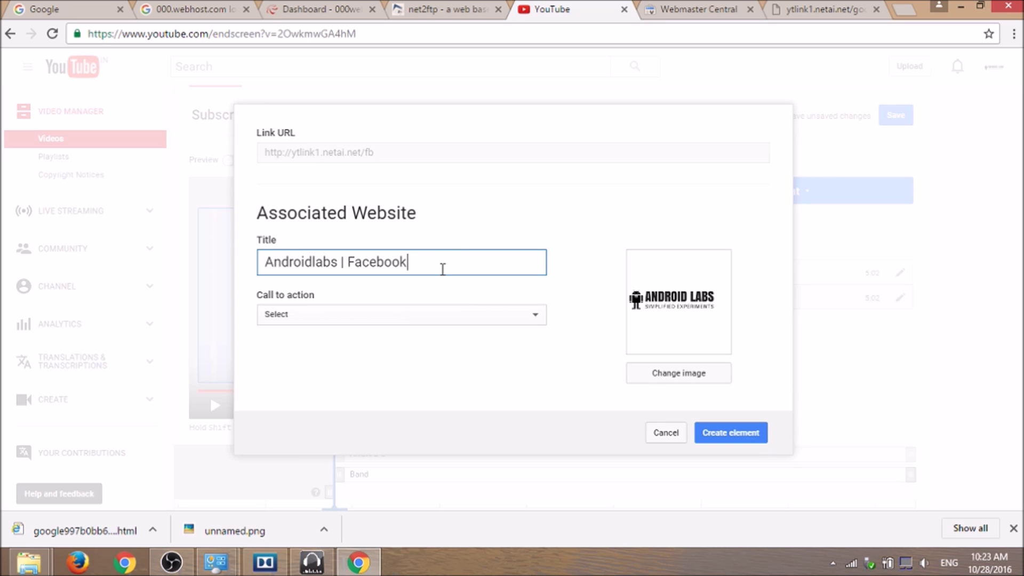
pyautogui.tripleClick(441, 269)
pyautogui.press('BackSpace')
pyautogui.write('Follow us on faceb')
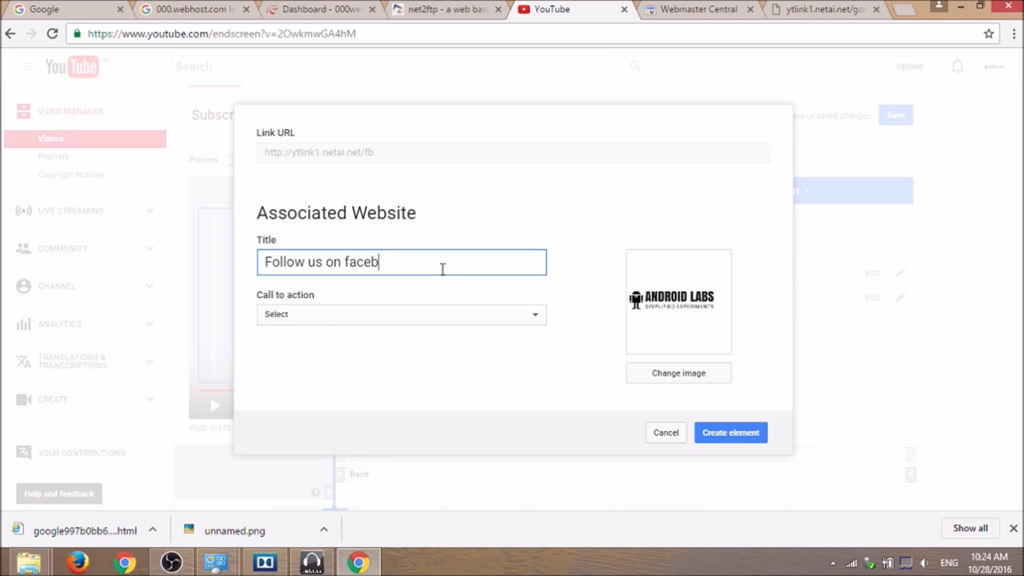
pyautogui.write('ook')
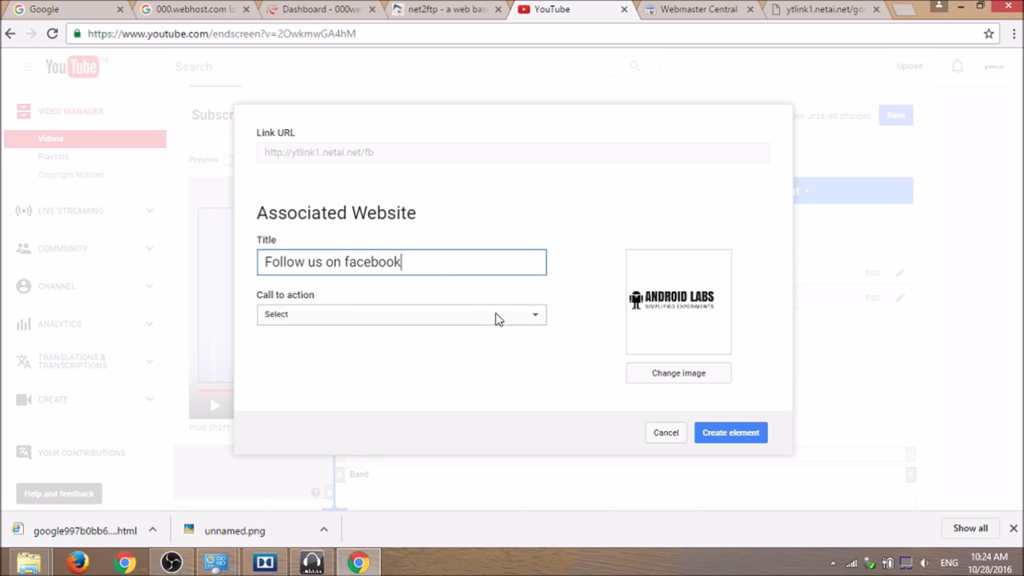
pyautogui.click(496, 318)
pyautogui.click(425, 346)
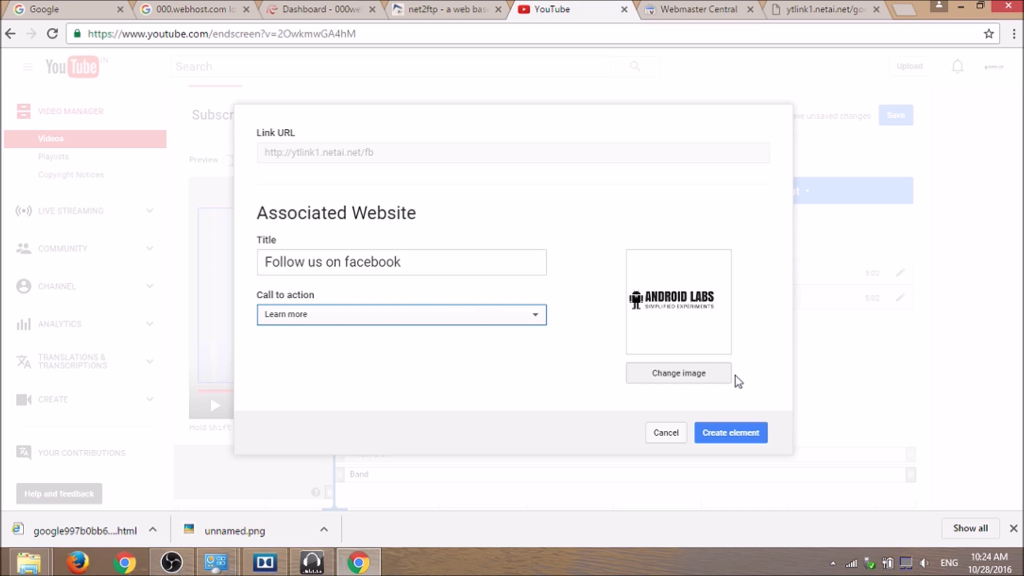
pyautogui.click(691, 382)
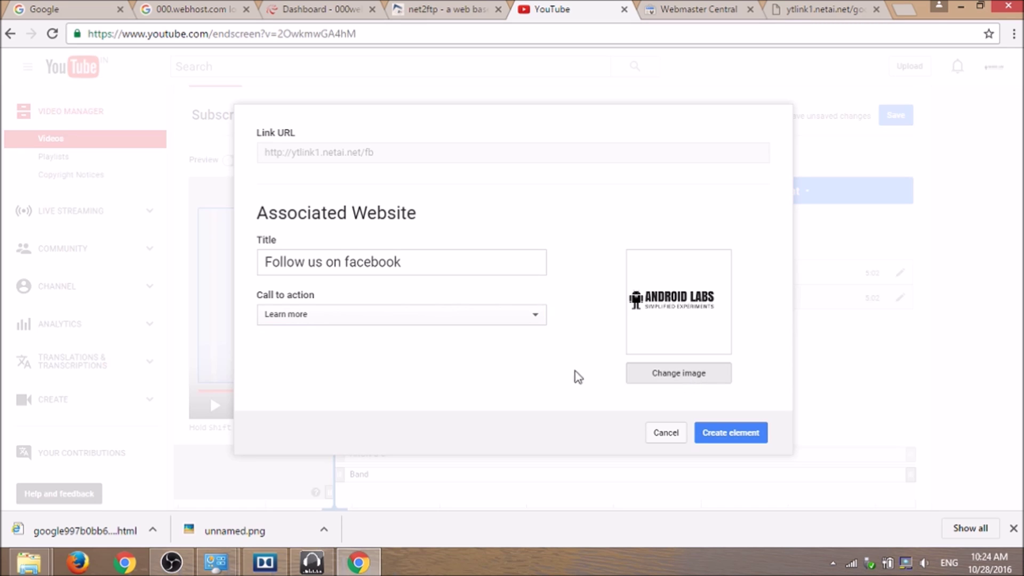
pyautogui.click(535, 317)
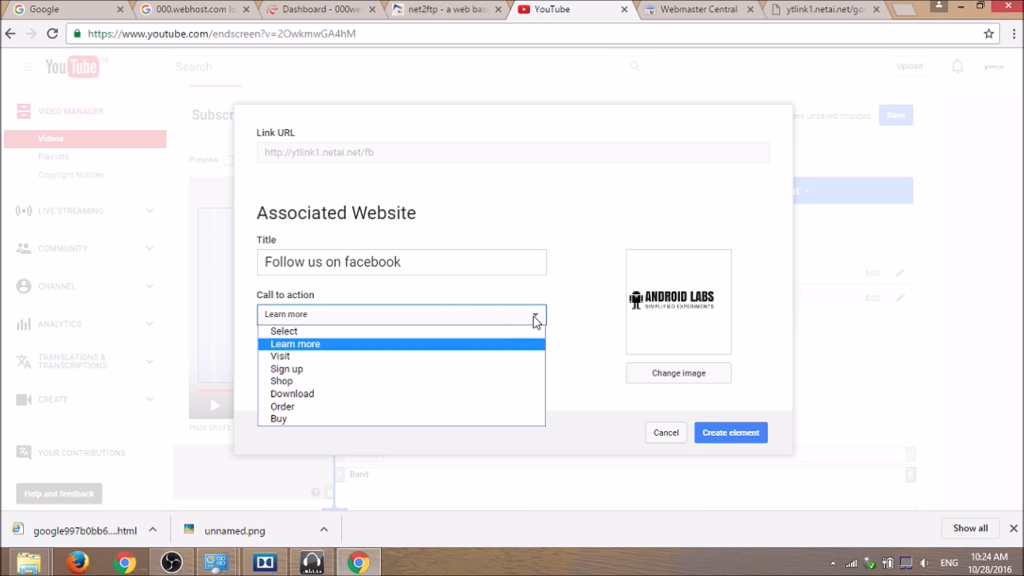
pyautogui.click(432, 357)
# Use the Facebook icon file as the element image and create the link element.
pyautogui.click(656, 375)
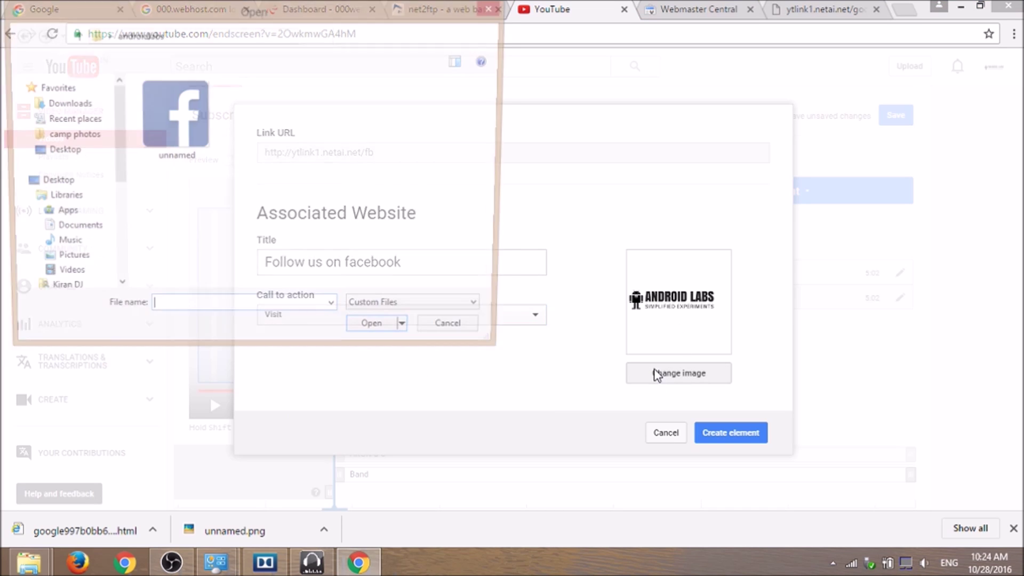
pyautogui.click(183, 117)
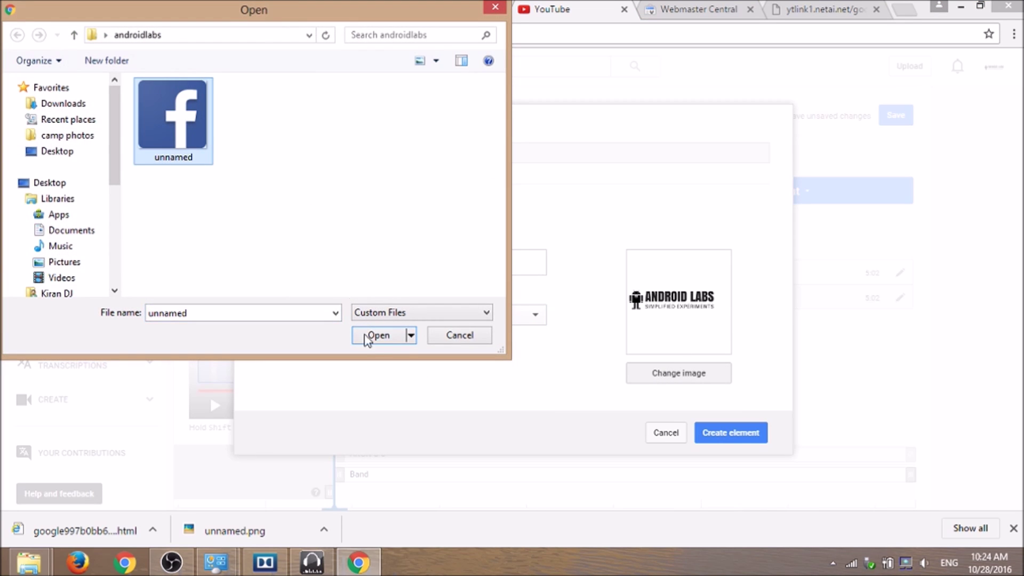
pyautogui.click(376, 341)
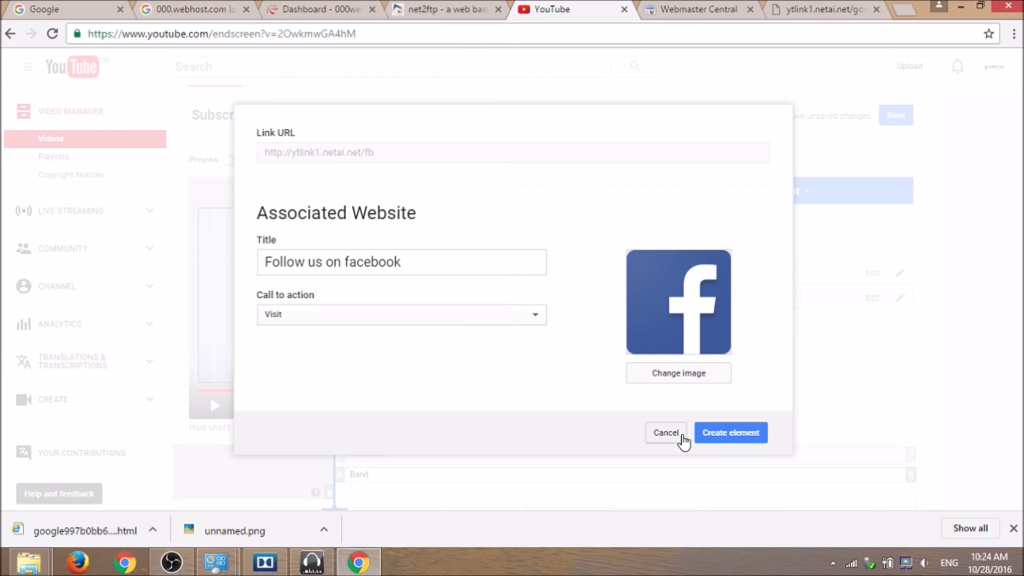
pyautogui.click(718, 433)
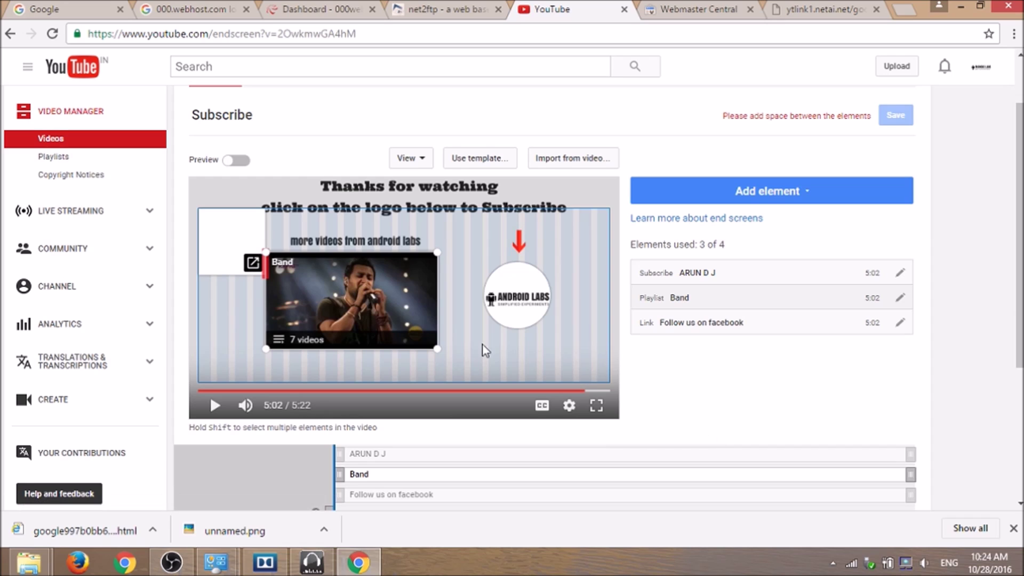
# Move the Band playlist right and the Facebook link to mid-left, then preview the end screen.
pyautogui.moveTo(424, 306); pyautogui.dragTo(446, 311)
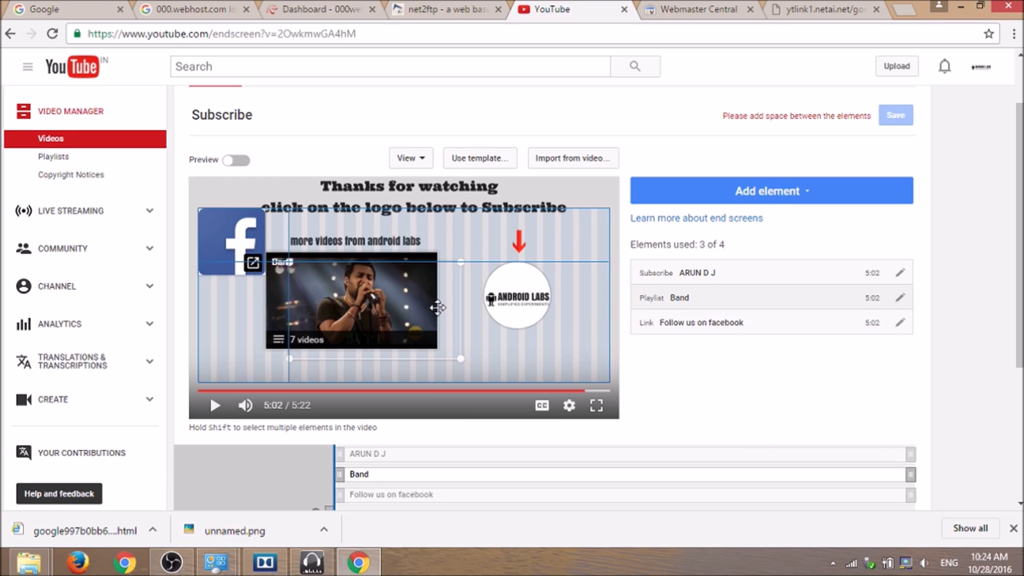
pyautogui.moveTo(235, 257); pyautogui.dragTo(234, 303)
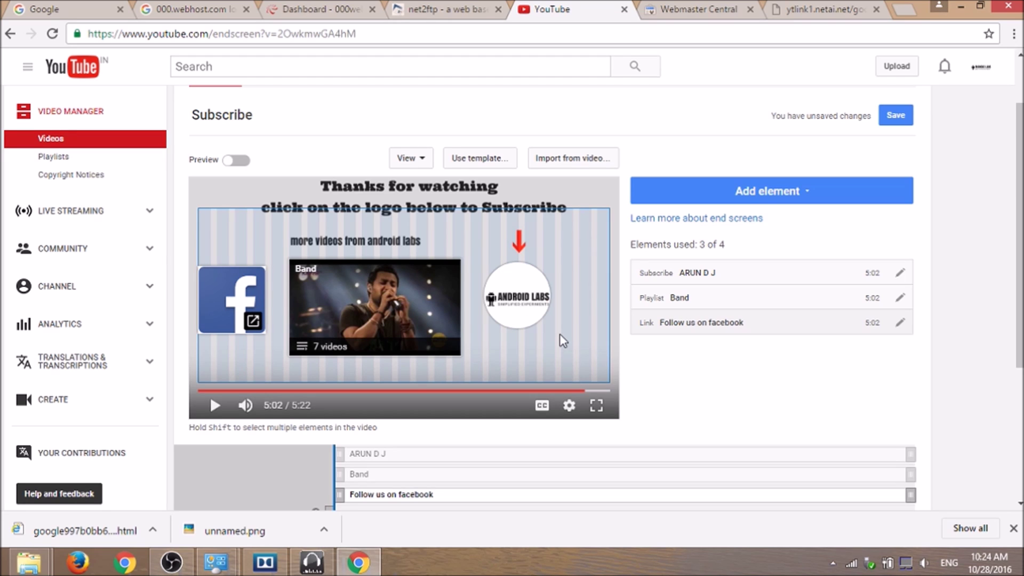
pyautogui.click(234, 249)
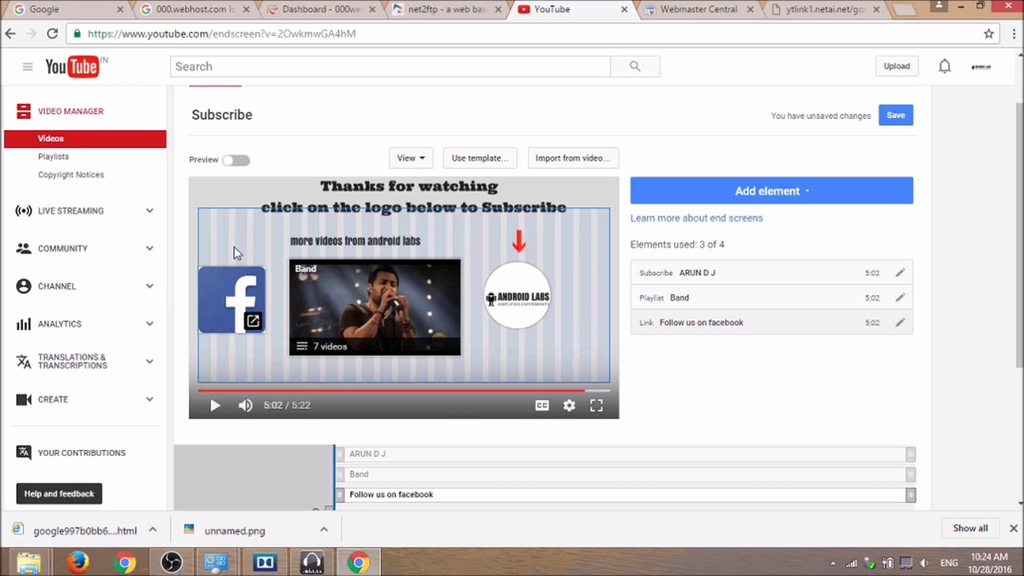
pyautogui.click(241, 162)
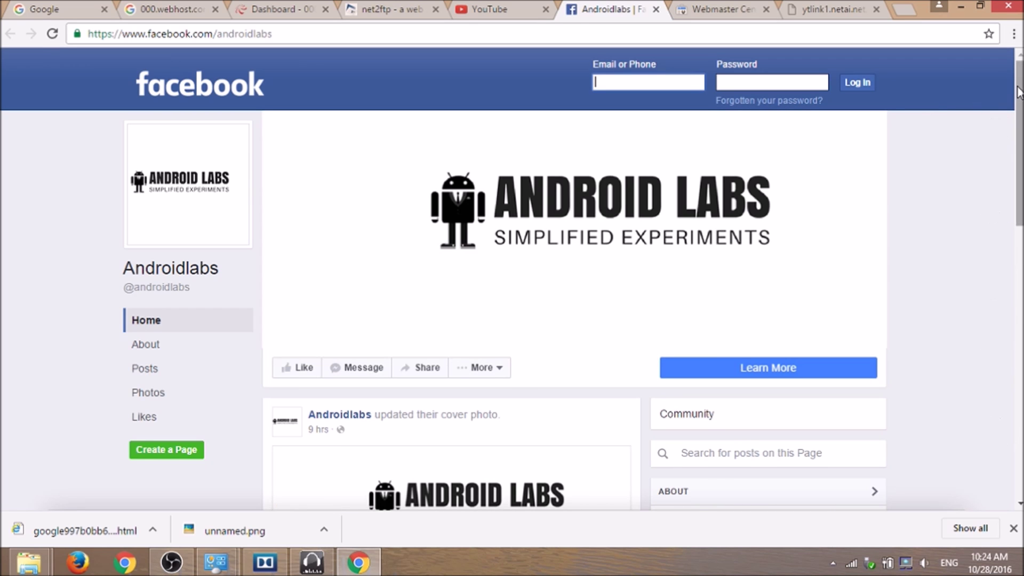
pyautogui.scroll(-4, 1017, 93)
pyautogui.scroll(-4, 512, 320)
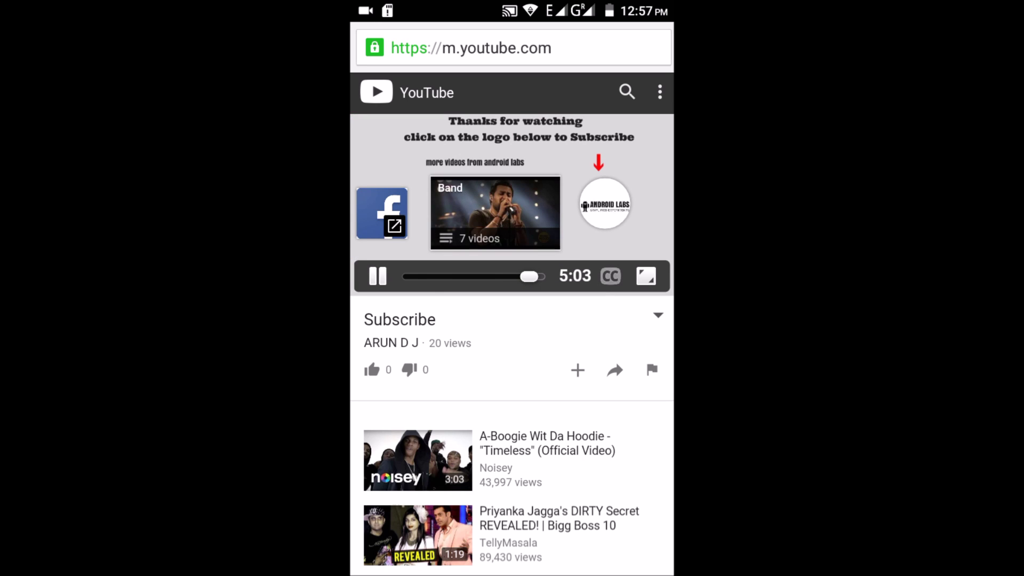
# Follow the Facebook end-screen card to the Androidlabs page, then return to the phone's home screen.
pyautogui.click(382, 213)
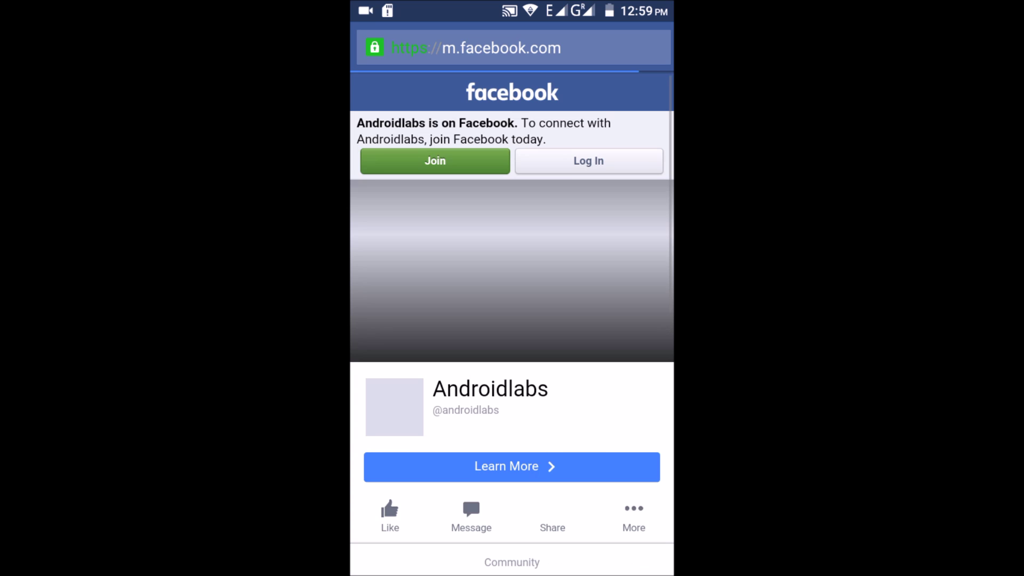
pyautogui.scroll(-10, 513, 320)
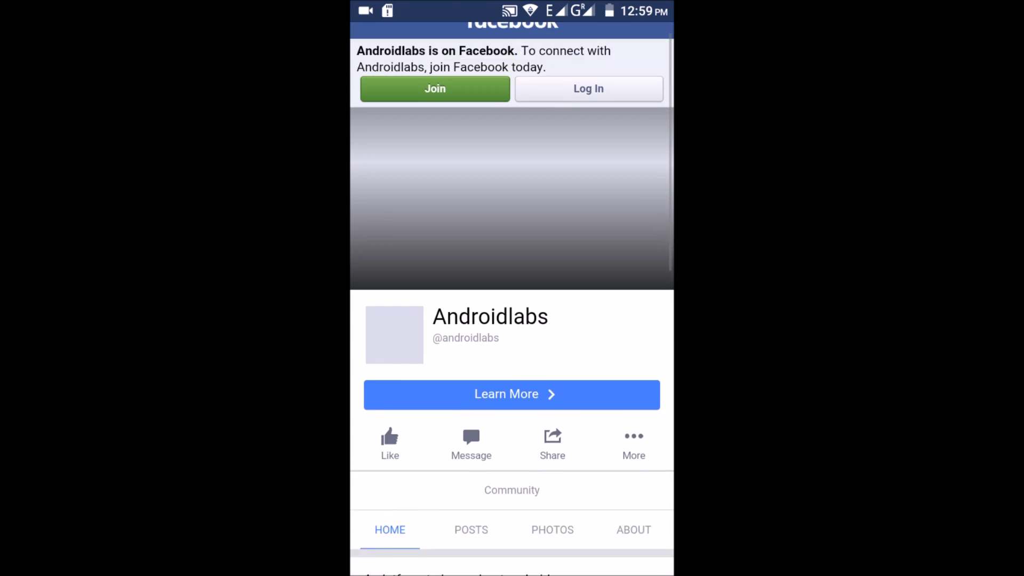
pyautogui.scroll(10, 512, 320)
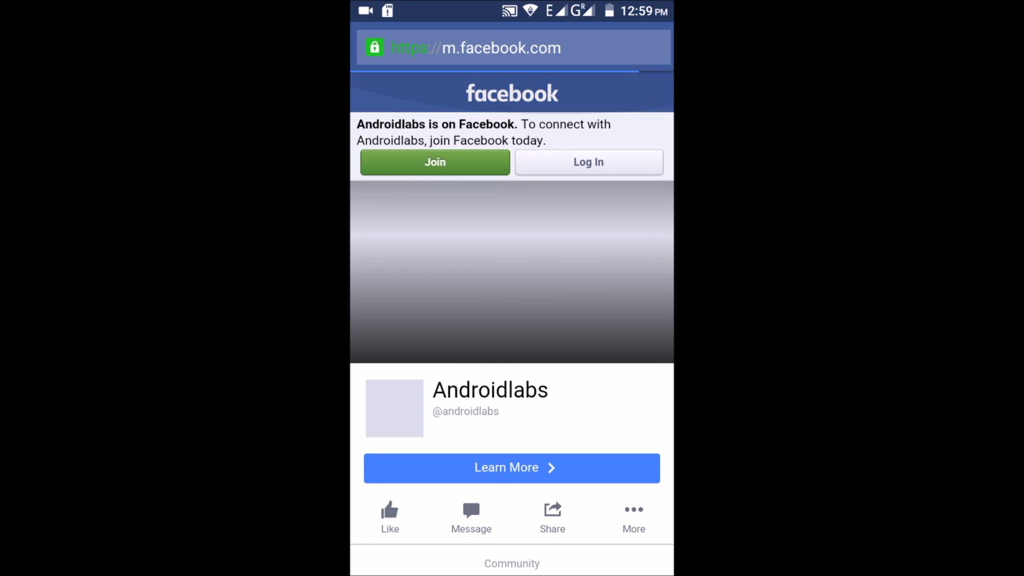
pyautogui.scroll(-2, 512, 320)
pyautogui.scroll(-3, 512, 319)
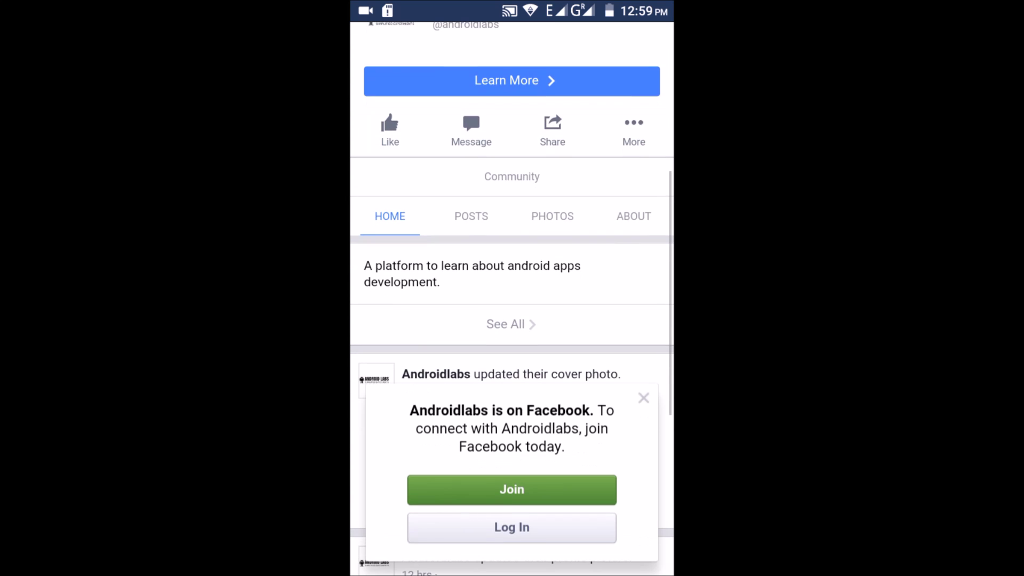
pyautogui.scroll(-5, 513, 320)
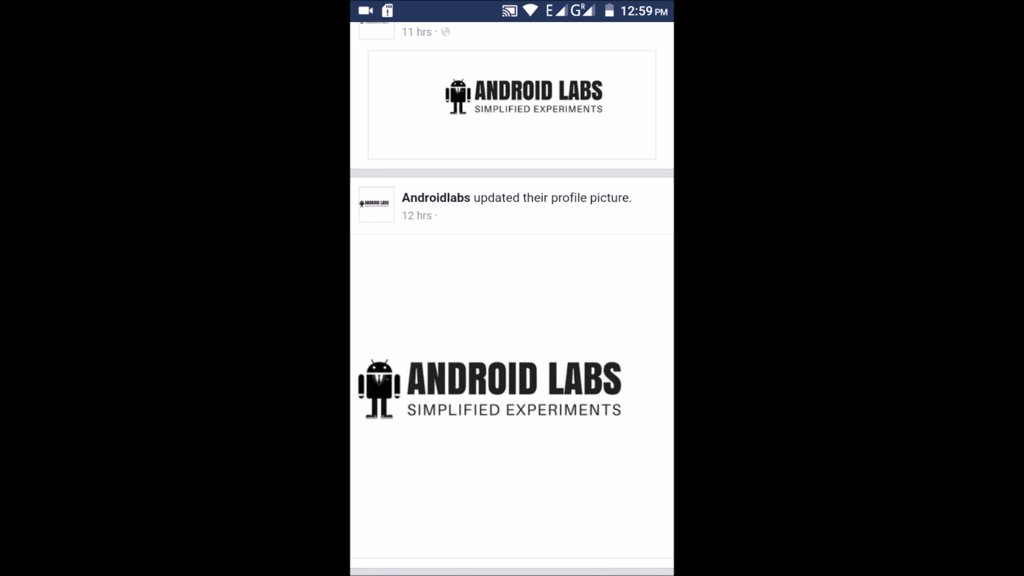
pyautogui.press('Home')
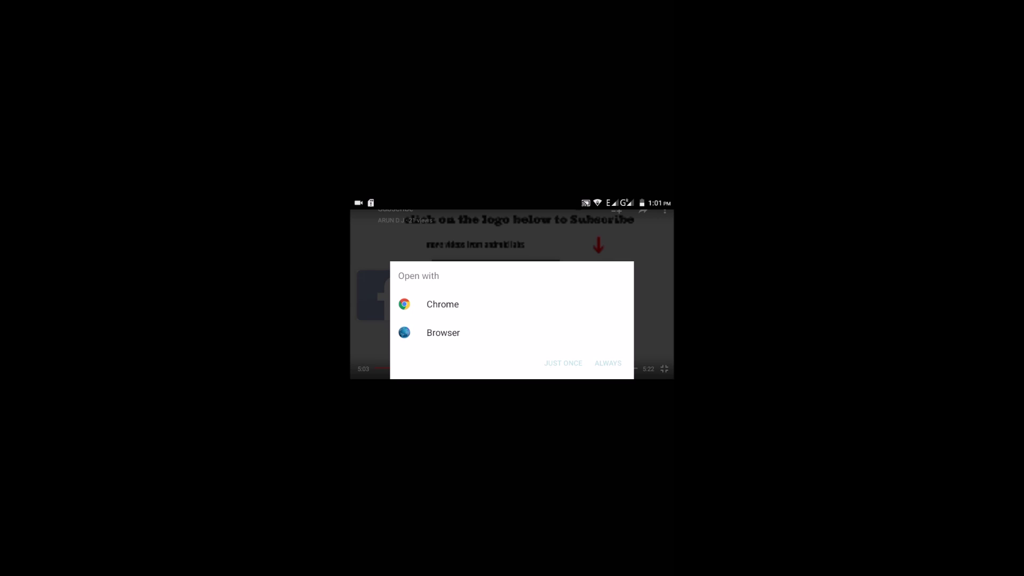
# Open the Facebook link in Chrome, then return home and relaunch the YouTube app.
pyautogui.click(443, 304)
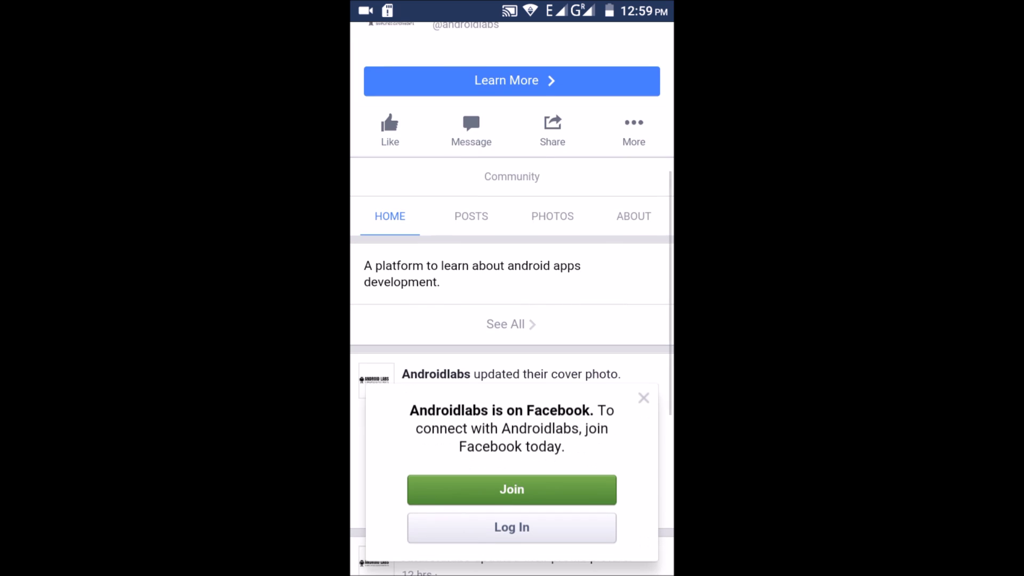
pyautogui.scroll(-5, 512, 240)
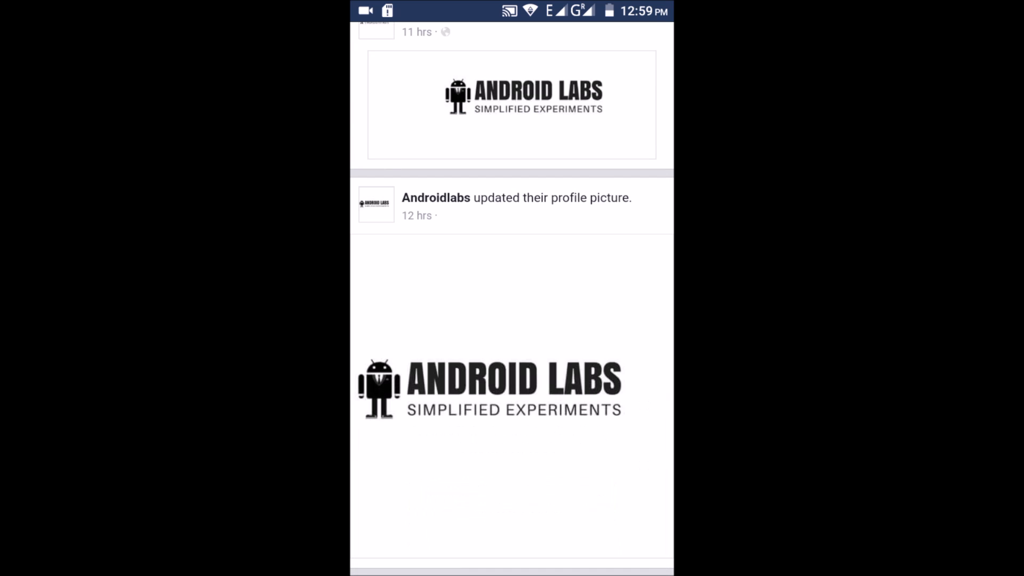
pyautogui.press('Home')
pyautogui.click(511, 535)
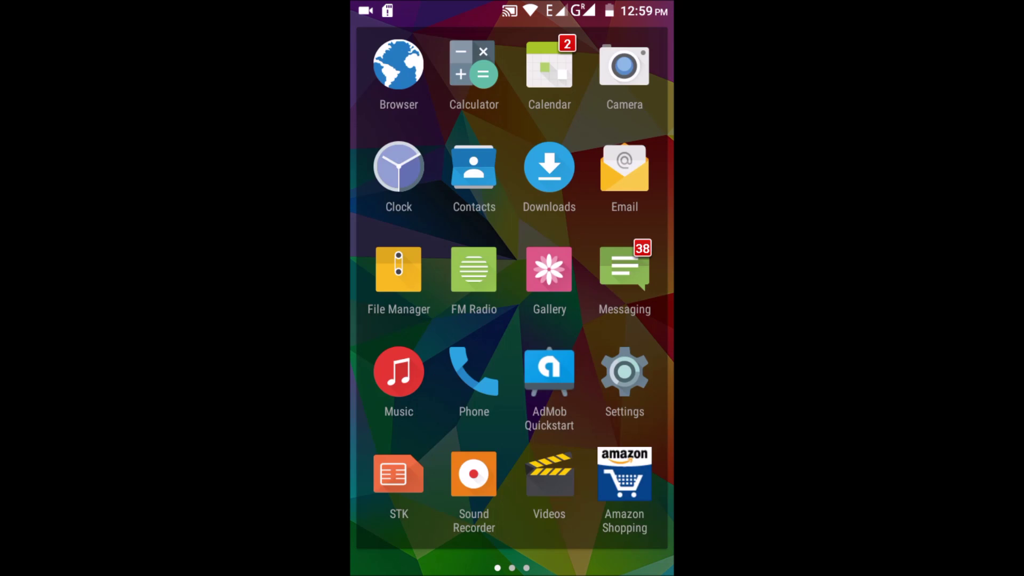
pyautogui.moveTo(624, 320); pyautogui.dragTo(400, 321)
pyautogui.click(466, 50)
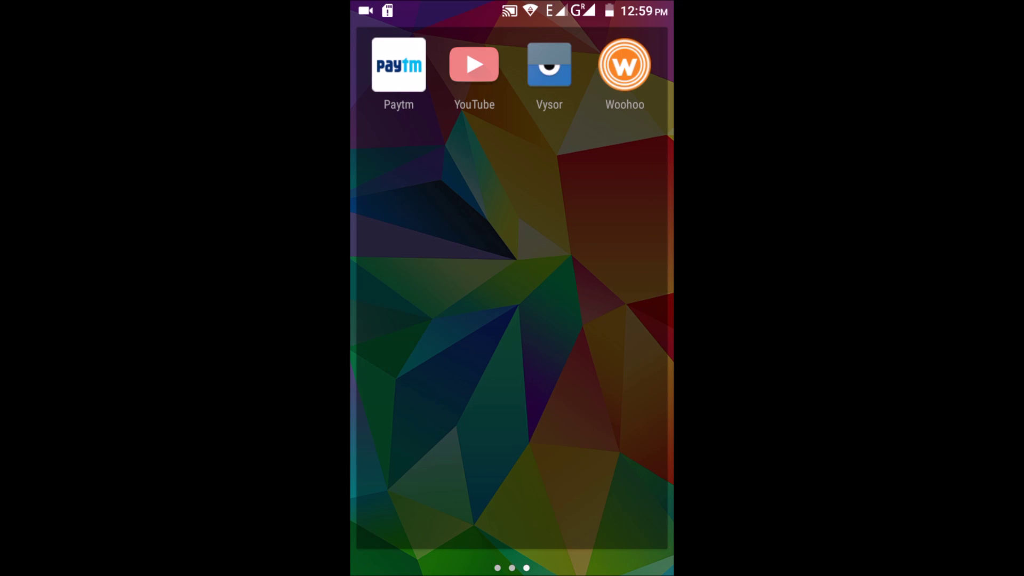